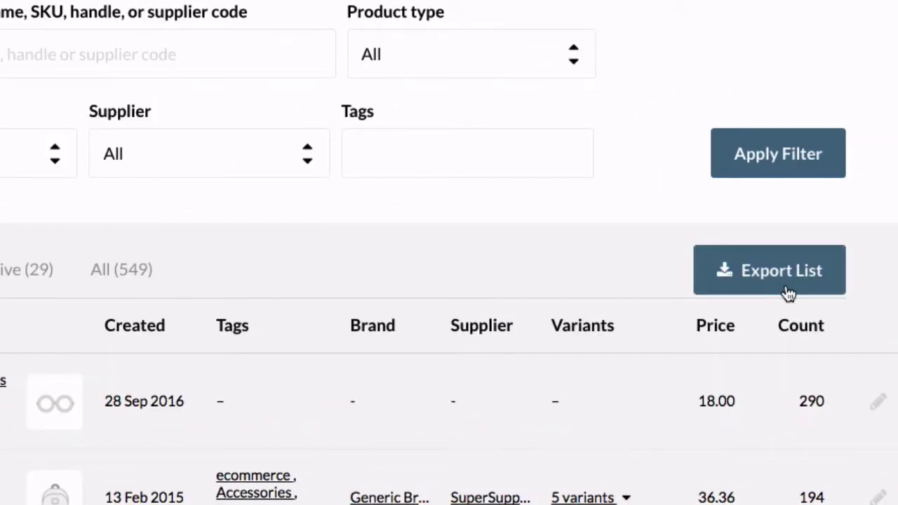
Export Vend's product list to a CSV containing the product column headings.
{"action": "left_click", "coordinate": [781, 289]}
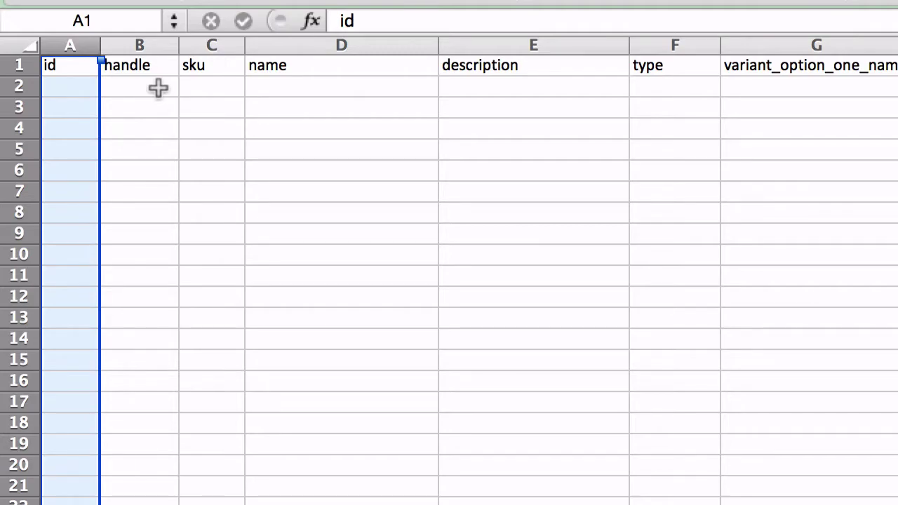
Enter name 'Baseball Cap' and handle 'BaseballCap' in row 2, autofitting column B.
{"action": "left_click", "coordinate": [267, 85]}
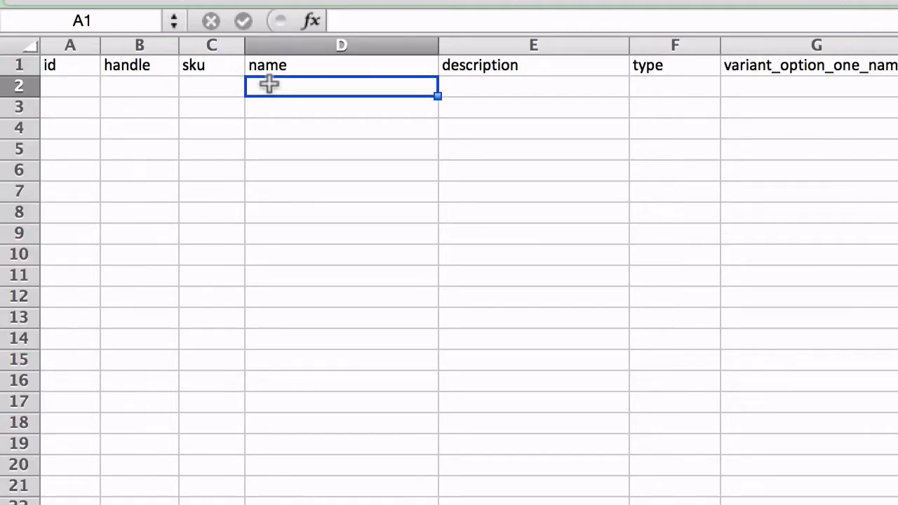
{"action": "type", "text": "Ba"}
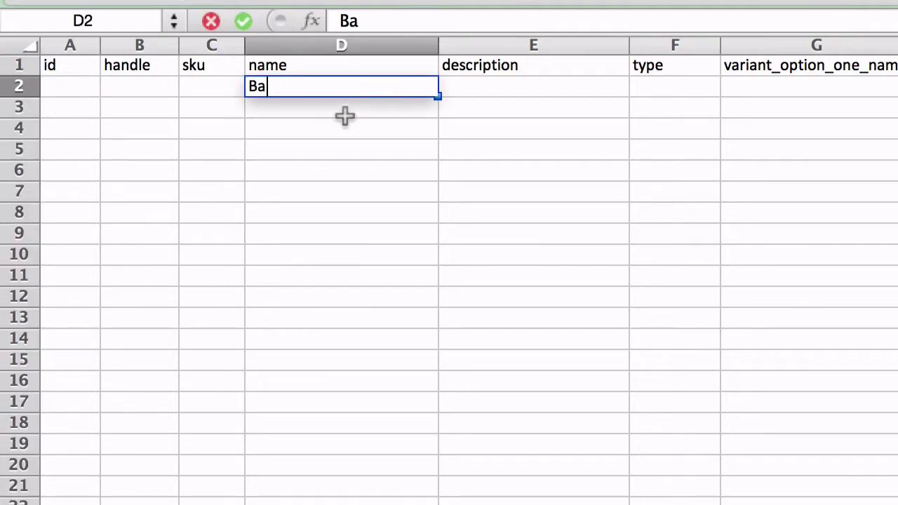
{"action": "type", "text": "seball Cap"}
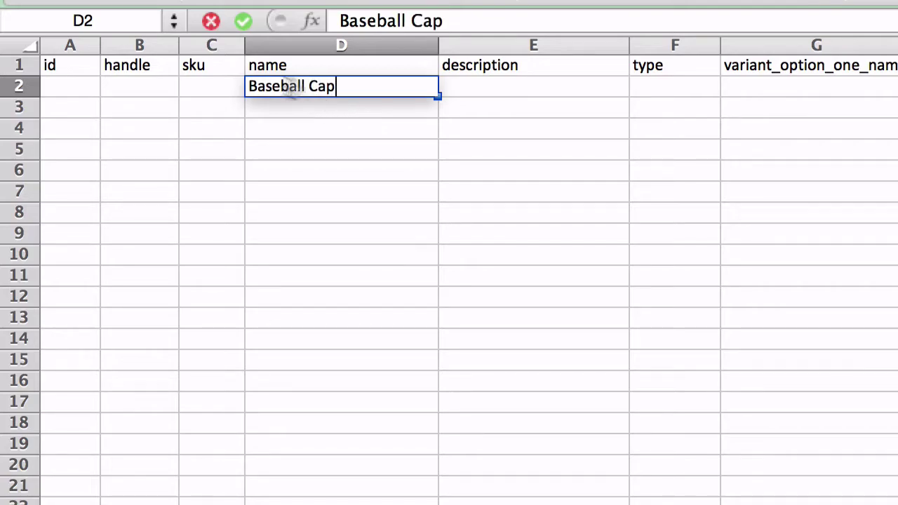
{"action": "left_click", "coordinate": [139, 90]}
{"action": "type", "text": "Baseball"}
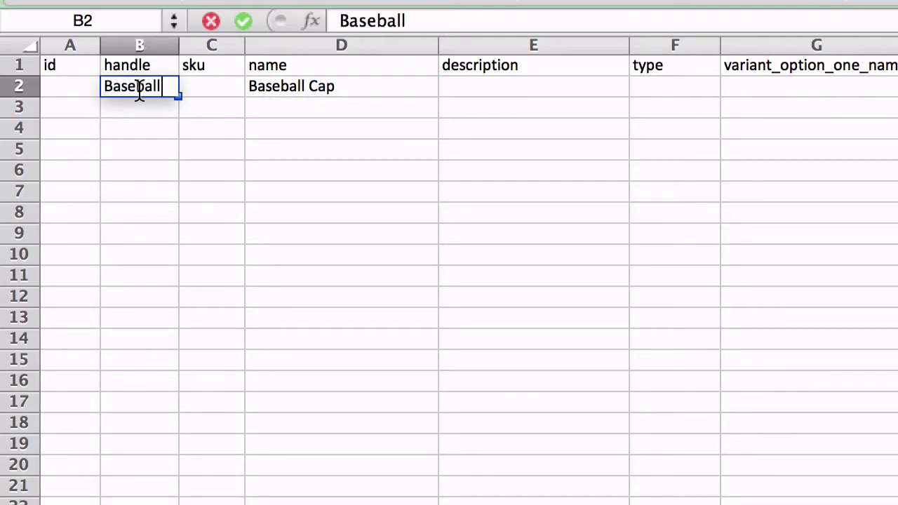
{"action": "type", "text": "Cap"}
{"action": "left_click", "coordinate": [200, 133]}
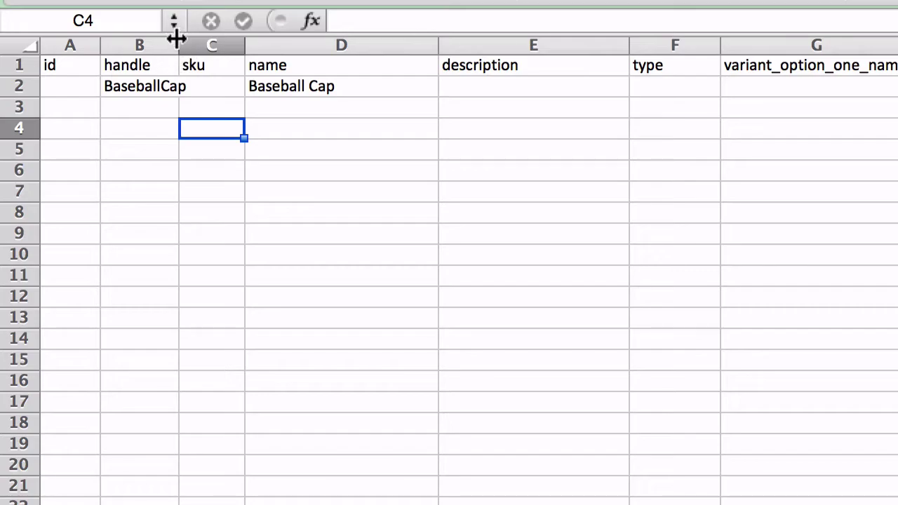
{"action": "double_click", "coordinate": [179, 43]}
Enter sku 10600, description 'Ebbets Field Baseball Cap' and type 'Cap' in row 2.
{"action": "left_click", "coordinate": [216, 84]}
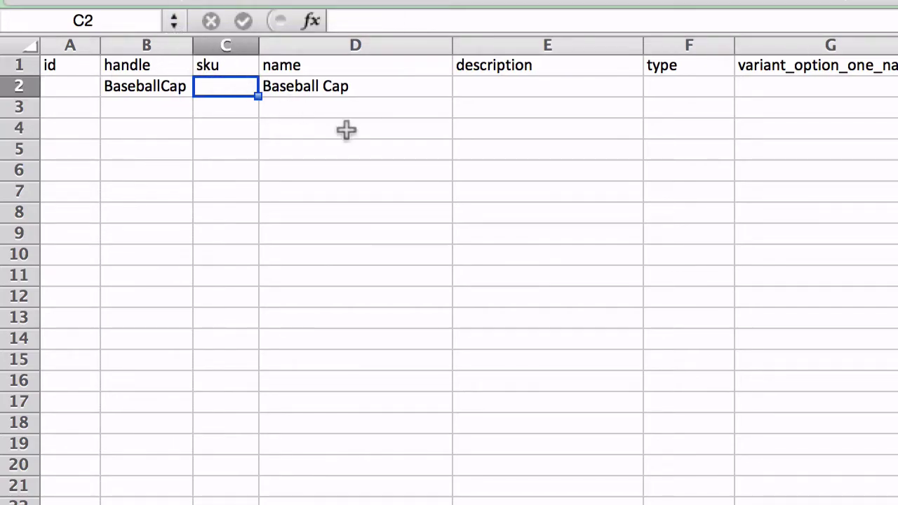
{"action": "type", "text": "10"}
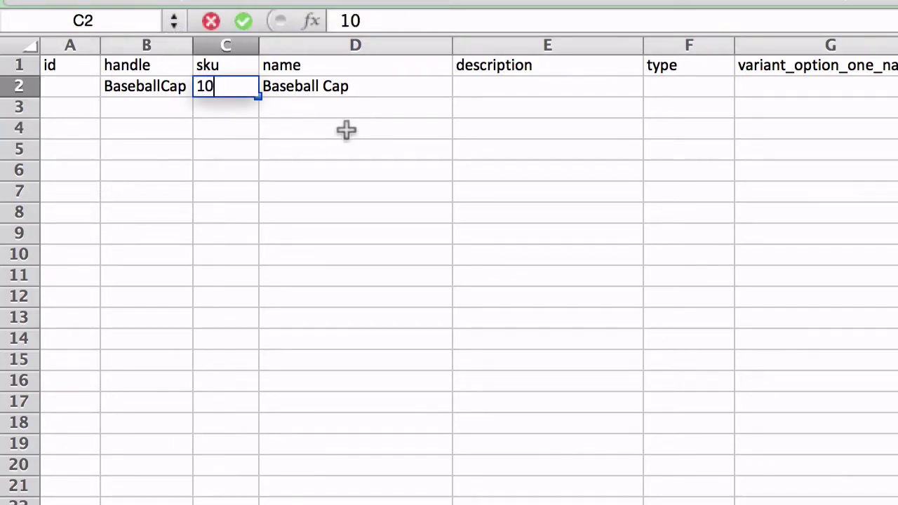
{"action": "type", "text": "600"}
{"action": "key", "text": "Tab"}
{"action": "key", "text": "Tab"}
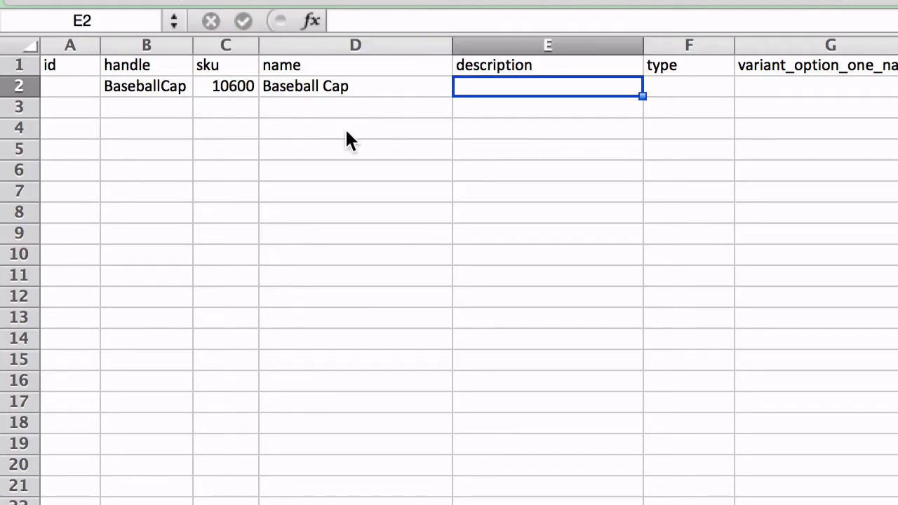
{"action": "type", "text": "Ebbets Field Baseball Cap"}
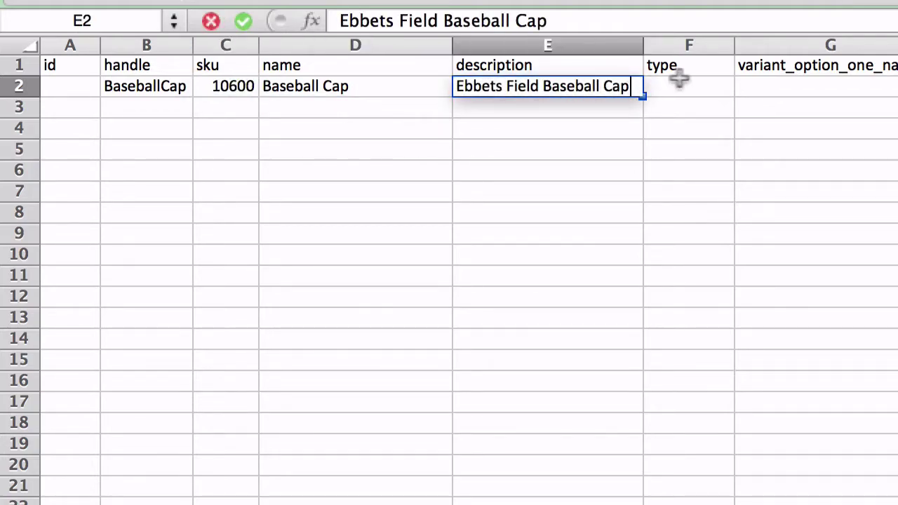
{"action": "left_click", "coordinate": [697, 86]}
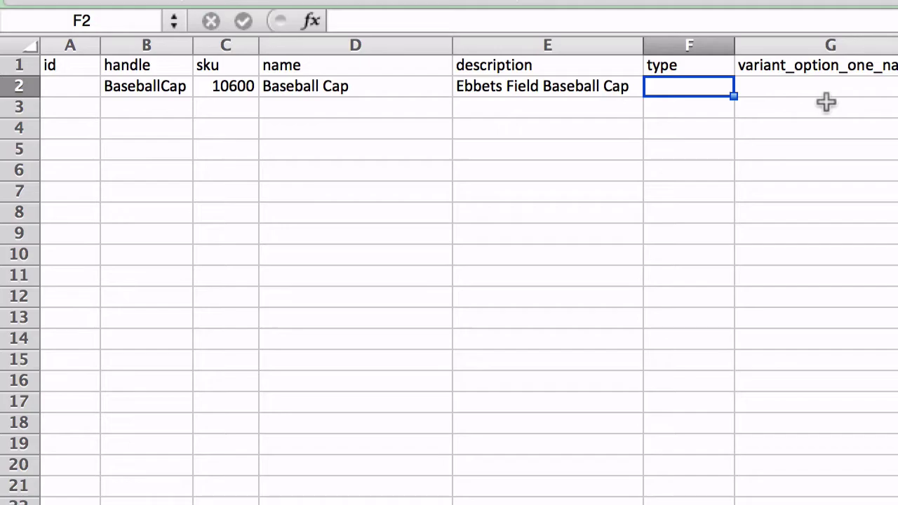
{"action": "type", "text": "Cap"}
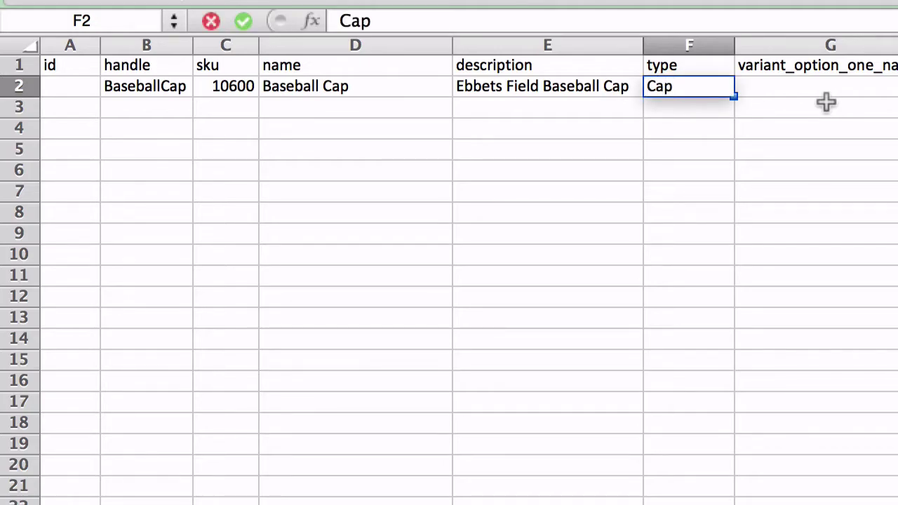
{"action": "left_click", "coordinate": [825, 102]}
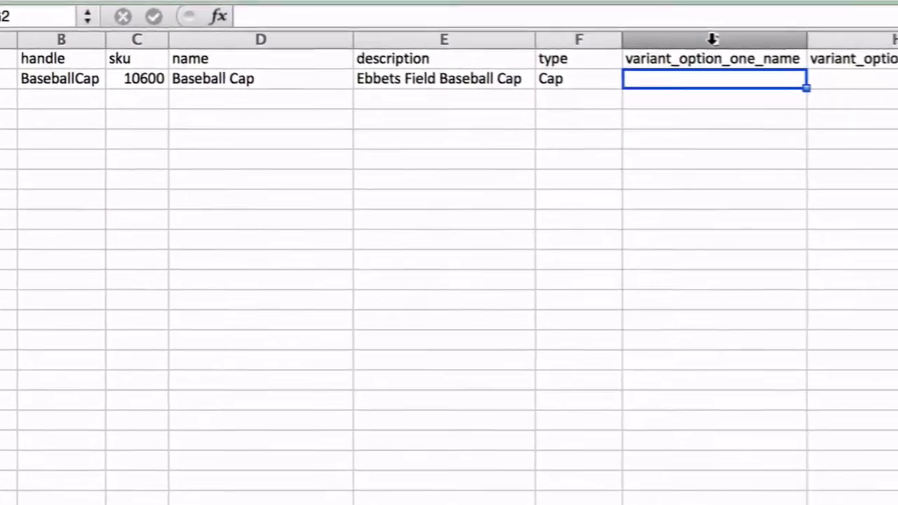
Delete the six variant option columns G through L.
{"action": "left_click_drag", "start_coordinate": [712, 40], "coordinate": [197, 12]}
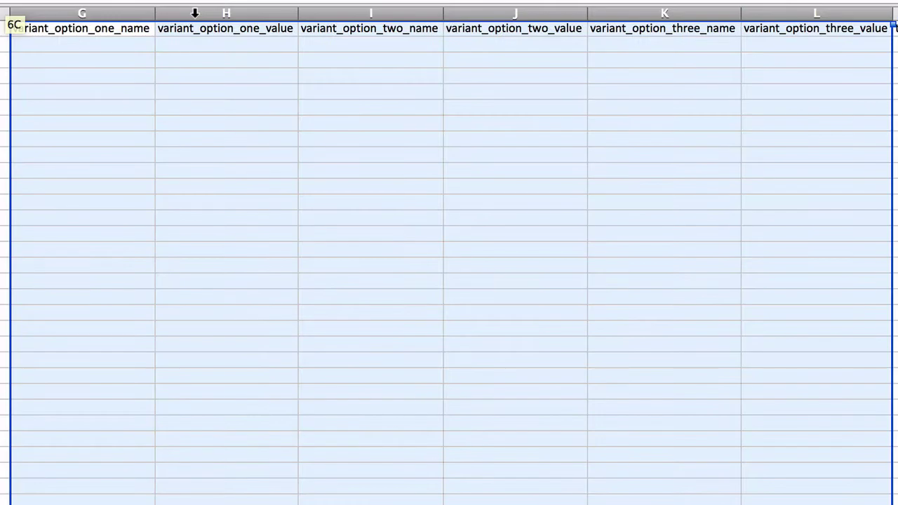
{"action": "right_click", "coordinate": [215, 11]}
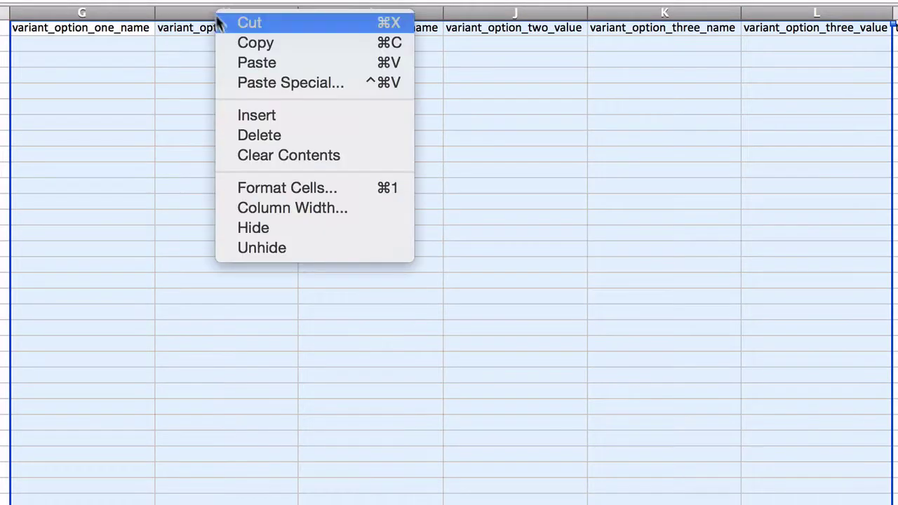
{"action": "left_click", "coordinate": [295, 134]}
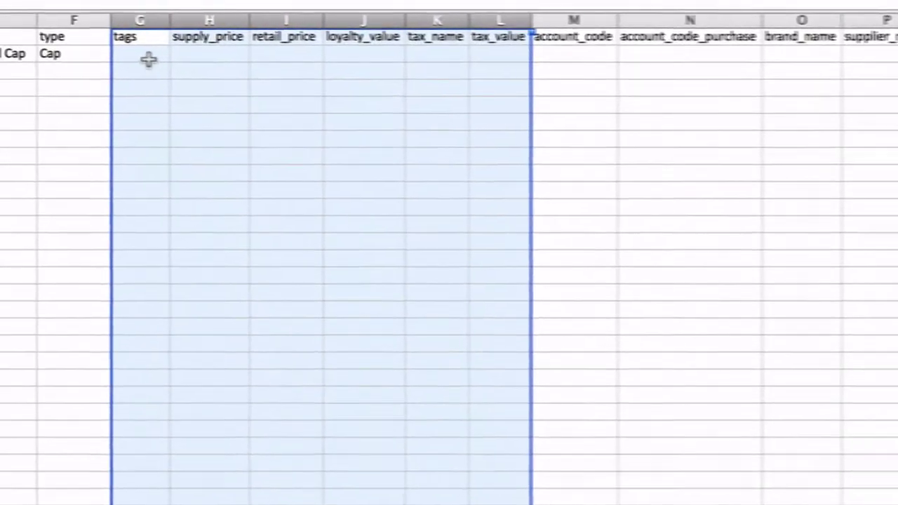
Enter tags 'baseball;cap;cotton' in G2 and widen the tags column.
{"action": "left_click", "coordinate": [149, 60]}
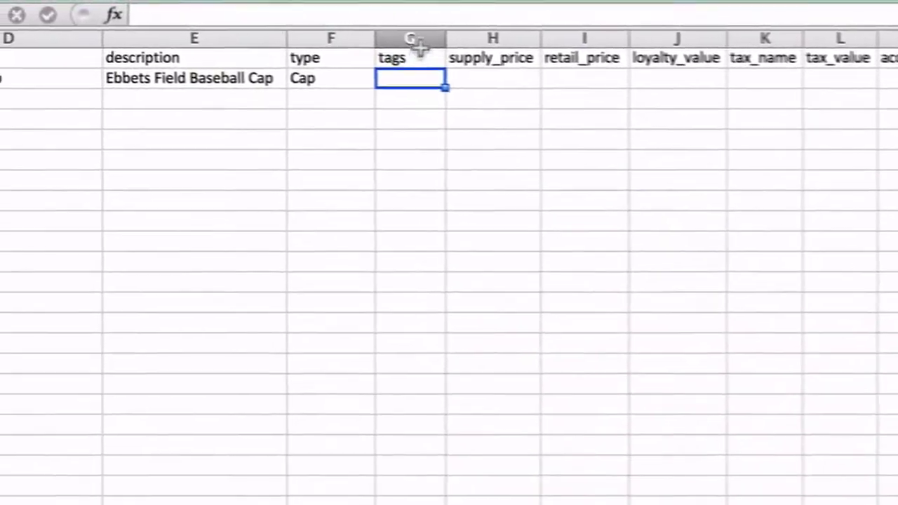
{"action": "type", "text": "baseball;cap;cotton"}
{"action": "key", "text": "Return"}
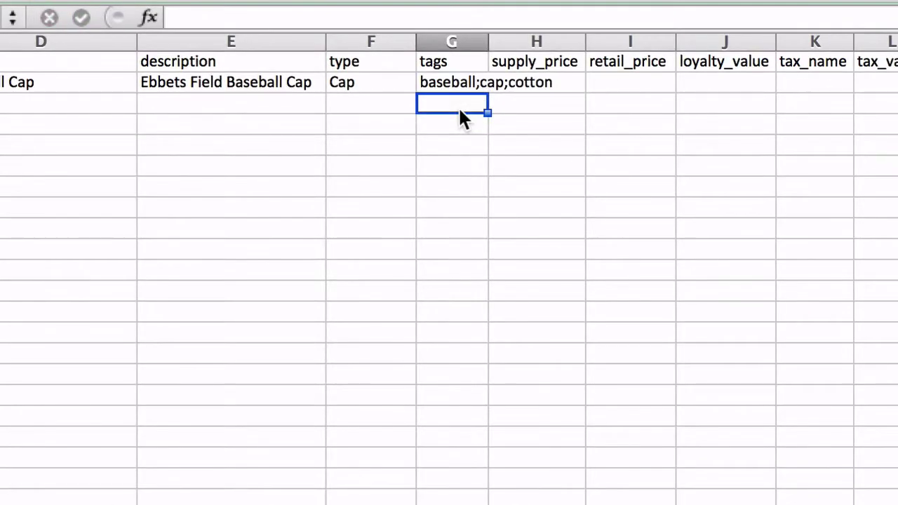
{"action": "left_click_drag", "start_coordinate": [488, 44], "coordinate": [558, 42]}
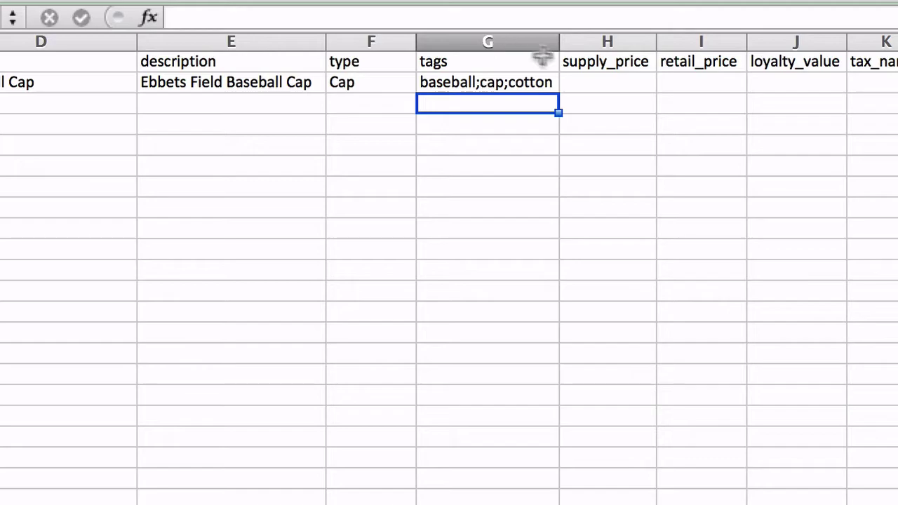
{"action": "left_click", "coordinate": [611, 83]}
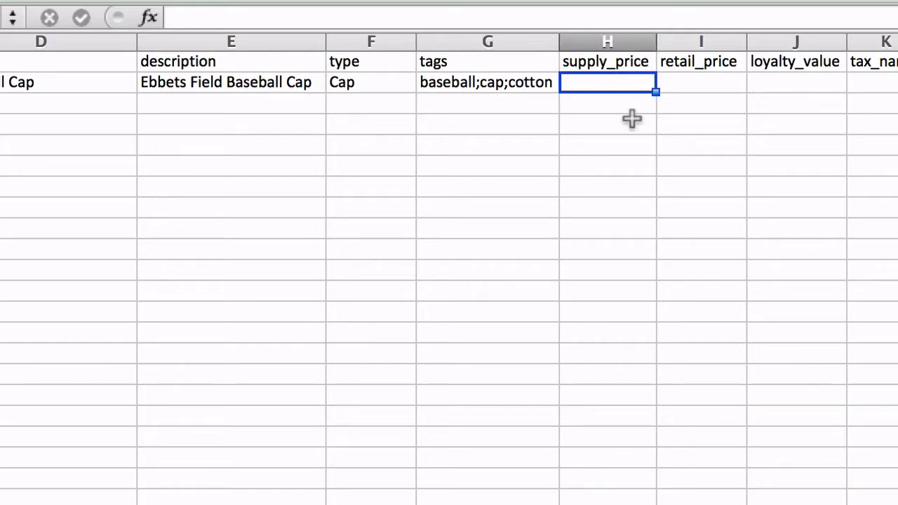
Enter a supply price of 19 and a retail price of 39.
{"action": "type", "text": "19"}
{"action": "key", "text": "Tab"}
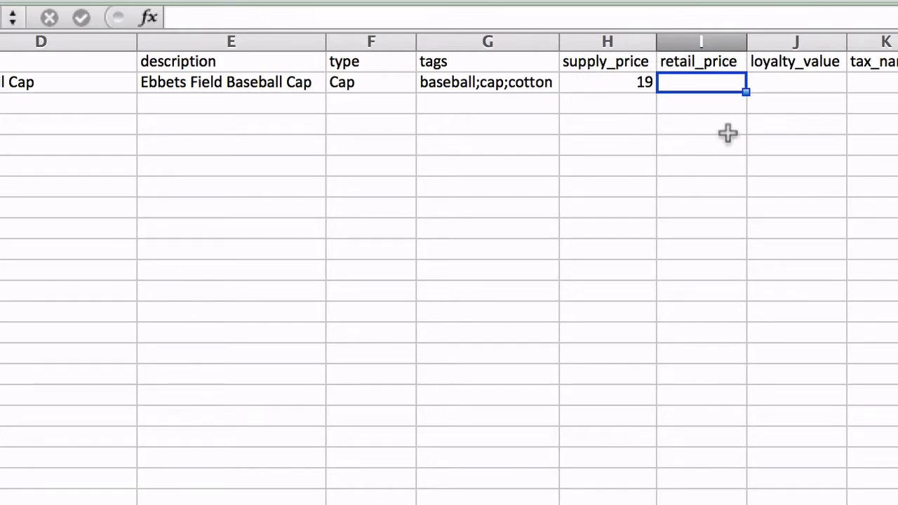
{"action": "type", "text": "39"}
{"action": "key", "text": "Return"}
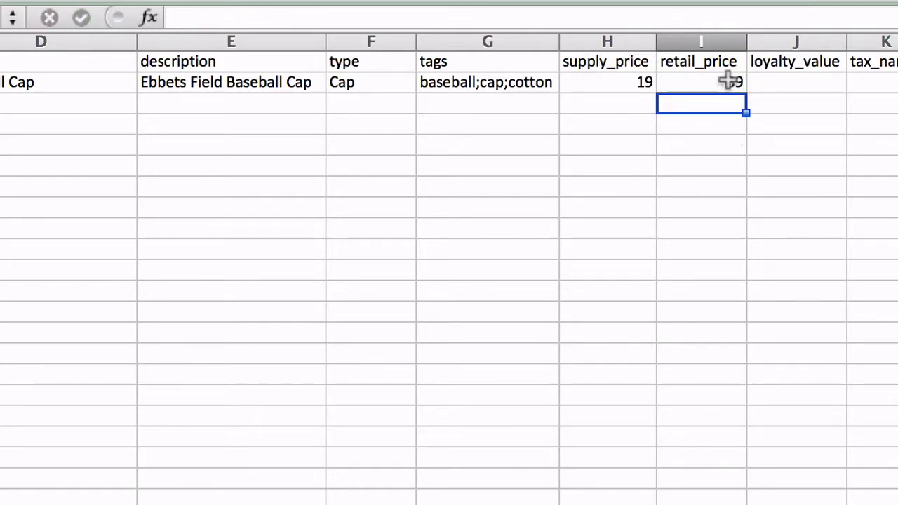
Replace the retail price with formula =H2*(1+100%), giving 38.
{"action": "left_click", "coordinate": [722, 82]}
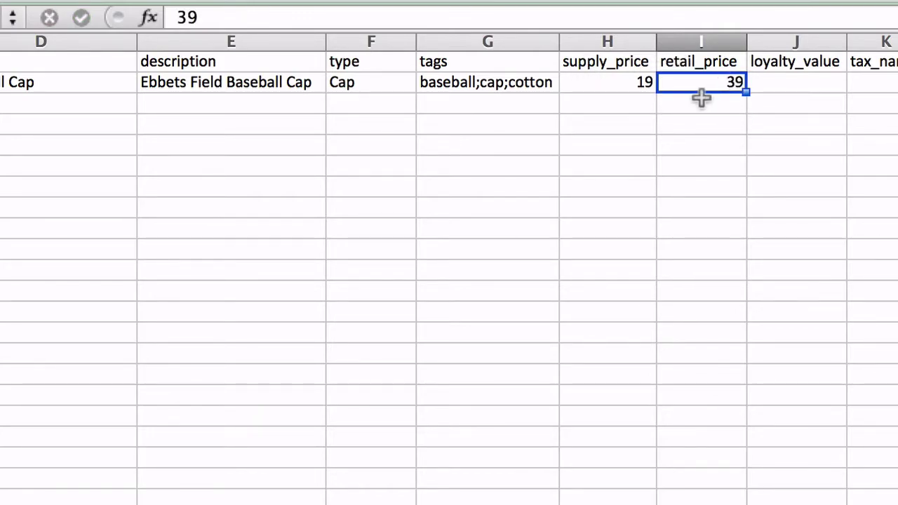
{"action": "left_click", "coordinate": [624, 84]}
{"action": "left_click", "coordinate": [711, 87]}
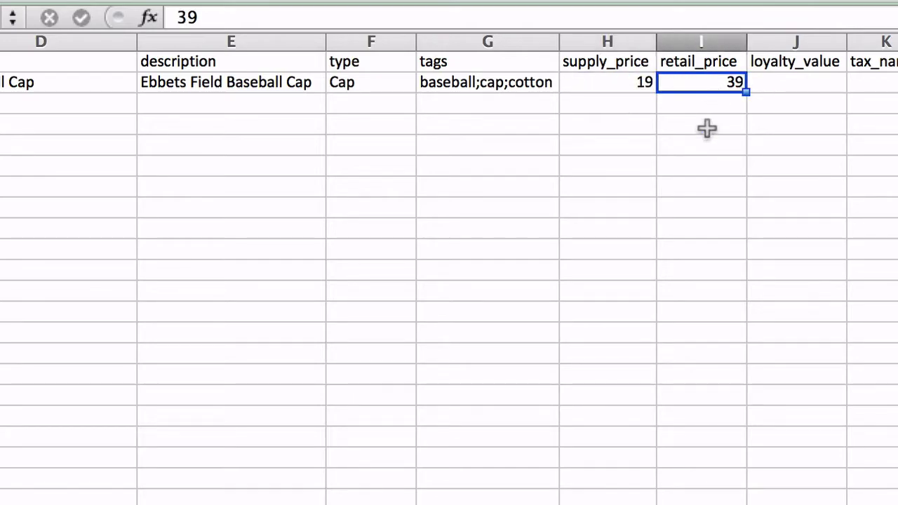
{"action": "type", "text": "=H2*(1+100%)"}
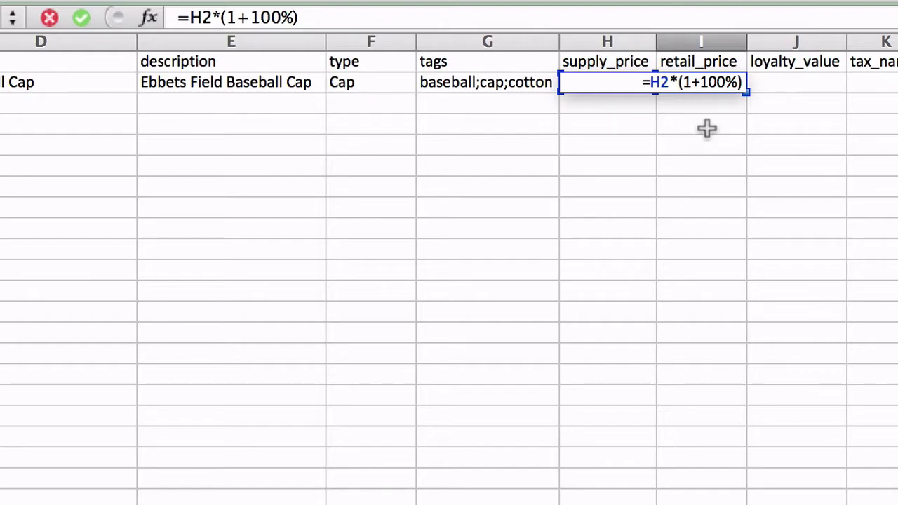
{"action": "key", "text": "Return"}
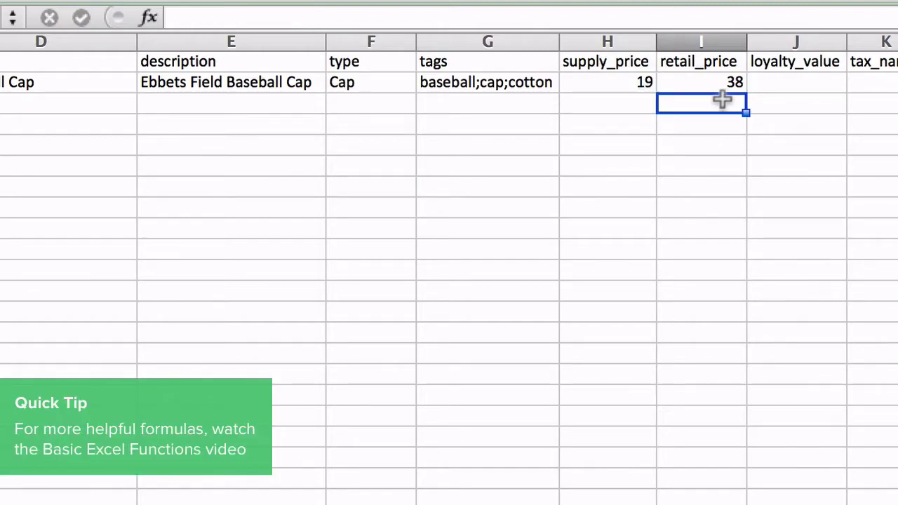
{"action": "left_click", "coordinate": [733, 84]}
{"action": "left_click", "coordinate": [350, 92]}
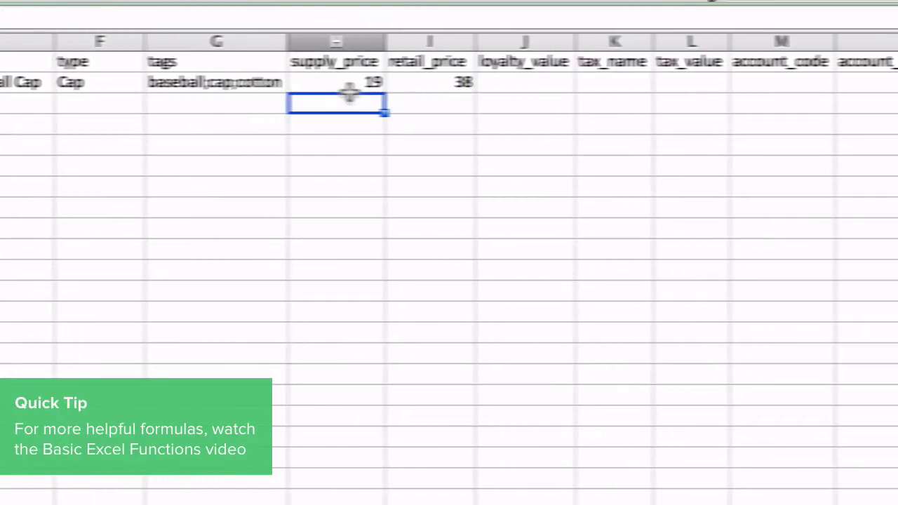
Enter 5 as the loyalty_value in J2.
{"action": "left_click", "coordinate": [551, 95]}
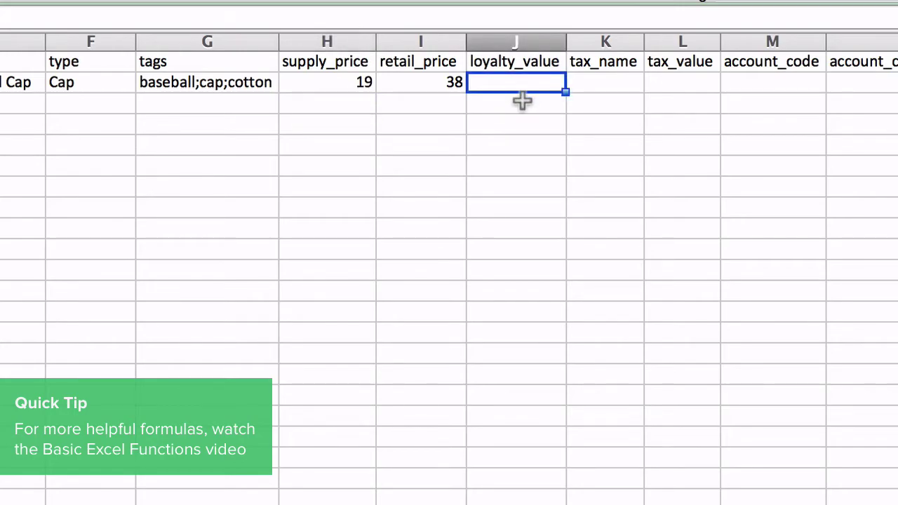
{"action": "type", "text": "5"}
{"action": "key", "text": "Return"}
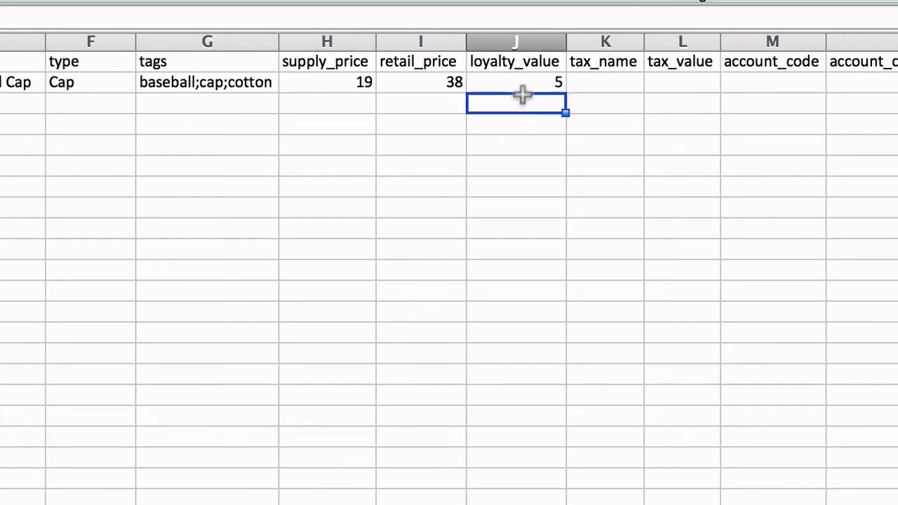
{"action": "left_click", "coordinate": [528, 78]}
{"action": "key", "text": "BackSpace"}
{"action": "scroll", "coordinate": [497, 112], "scroll_direction": "right", "scroll_amount": 5}
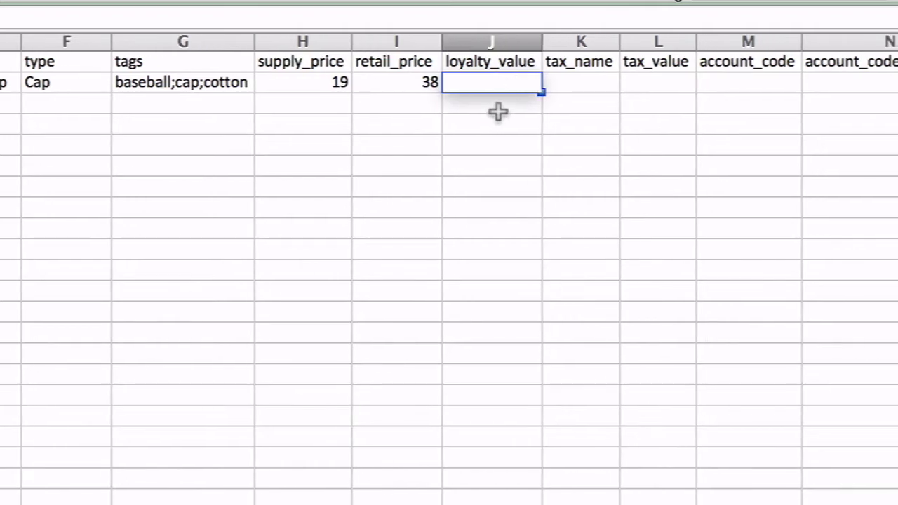
{"action": "key", "text": "Return"}
{"action": "left_click", "coordinate": [465, 81]}
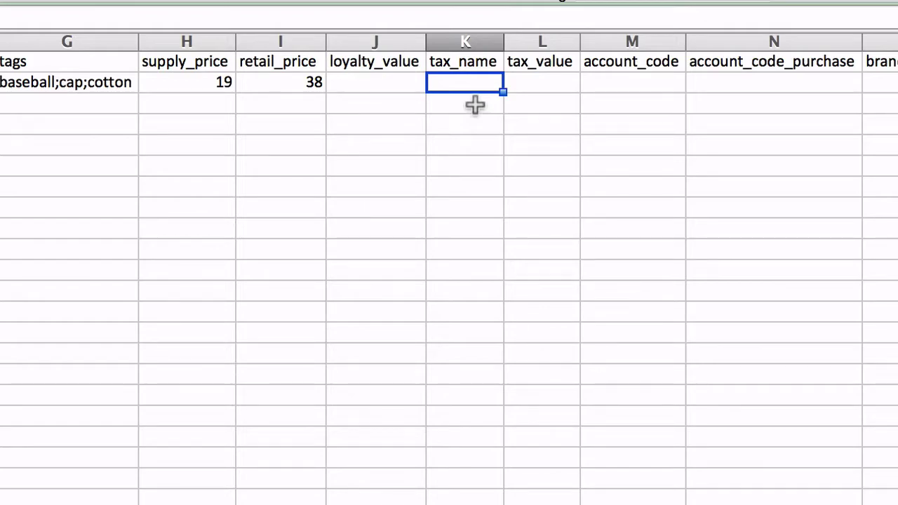
{"action": "type", "text": "default tax"}
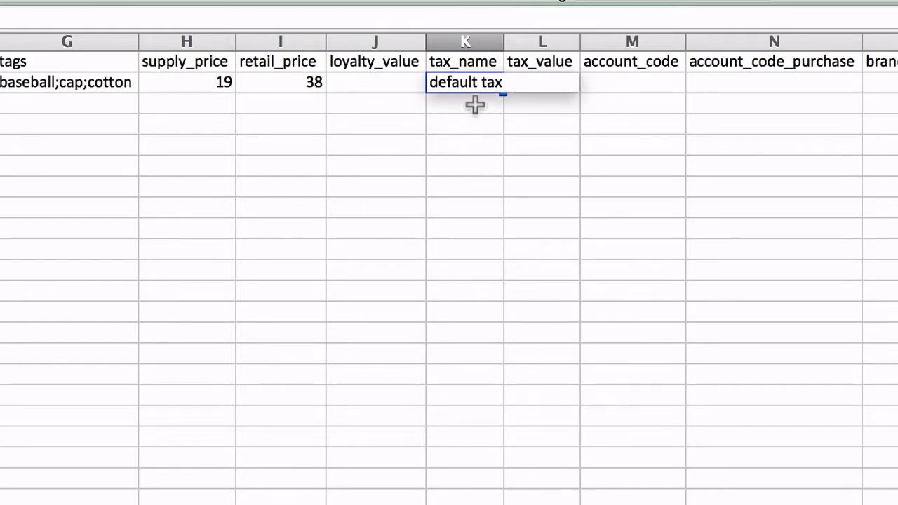
{"action": "key", "text": "Return"}
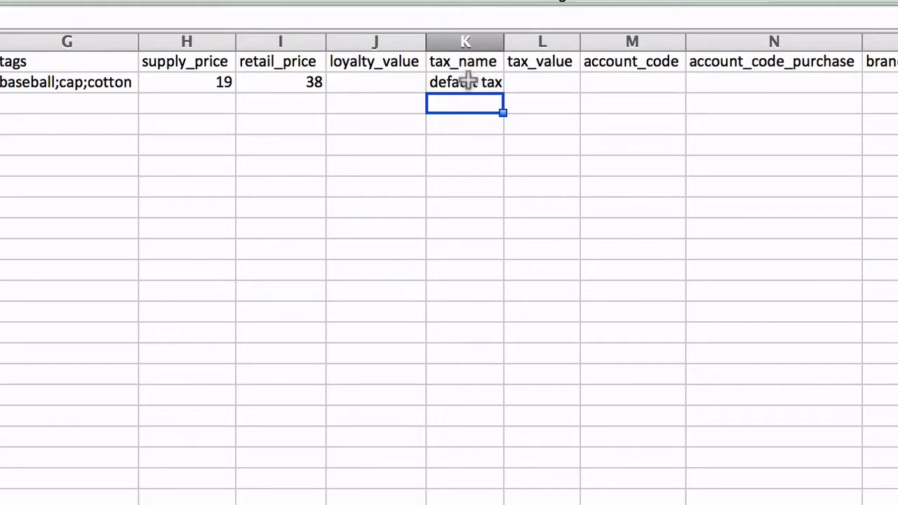
{"action": "left_click", "coordinate": [467, 83]}
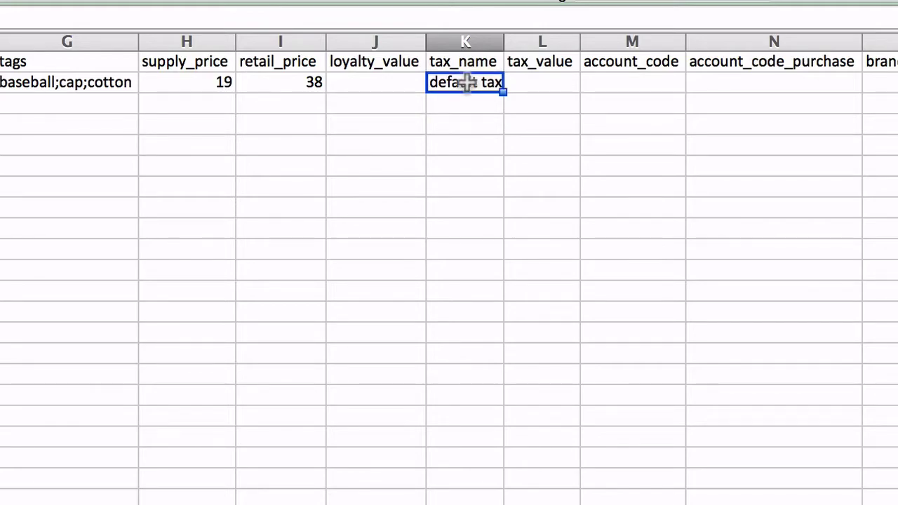
{"action": "key", "text": "BackSpace"}
{"action": "left_click", "coordinate": [477, 164]}
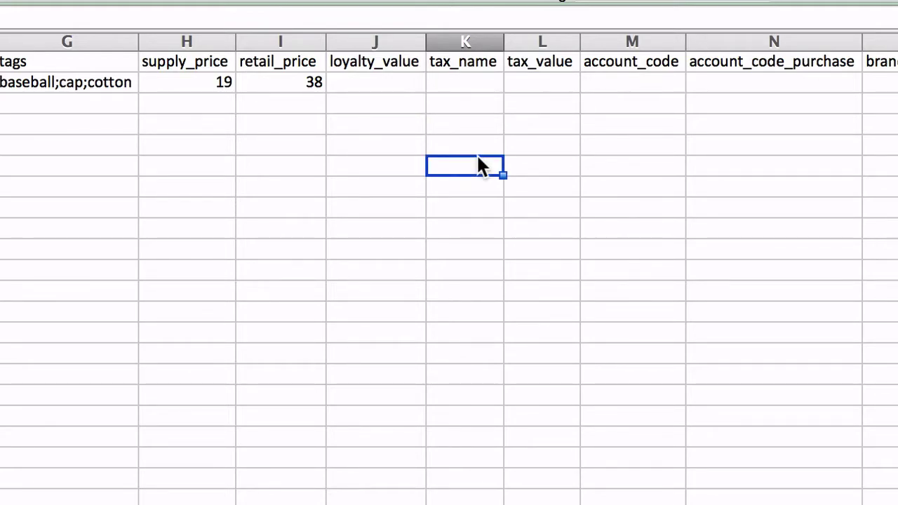
{"action": "left_click", "coordinate": [528, 81]}
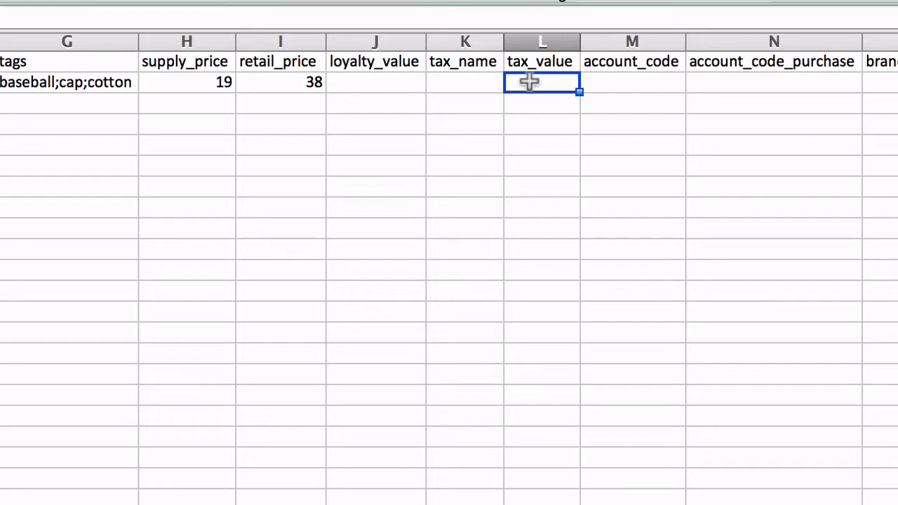
{"action": "key", "text": "Tab"}
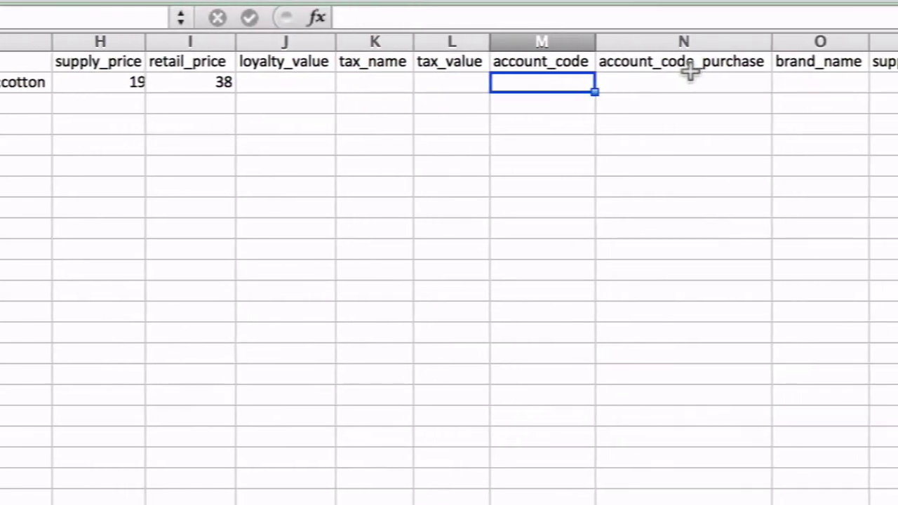
{"action": "left_click", "coordinate": [778, 82]}
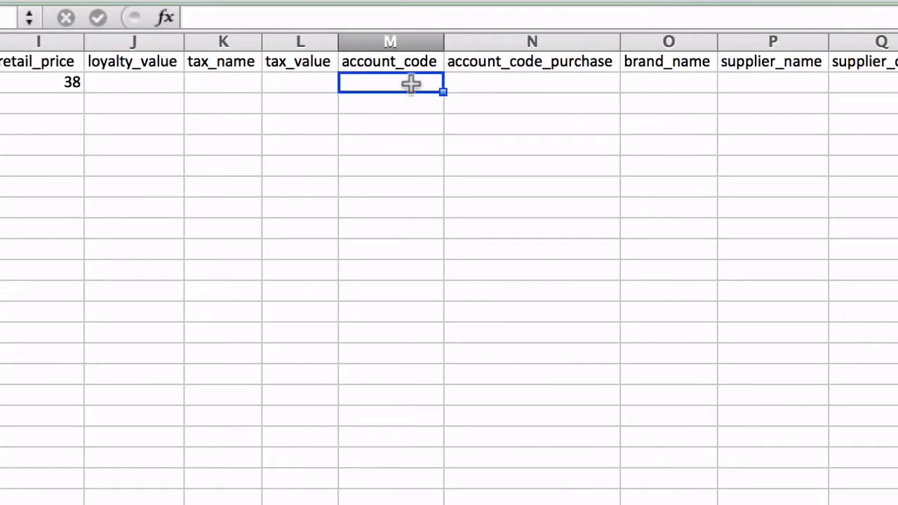
{"action": "left_click_drag", "start_coordinate": [411, 84], "coordinate": [477, 91]}
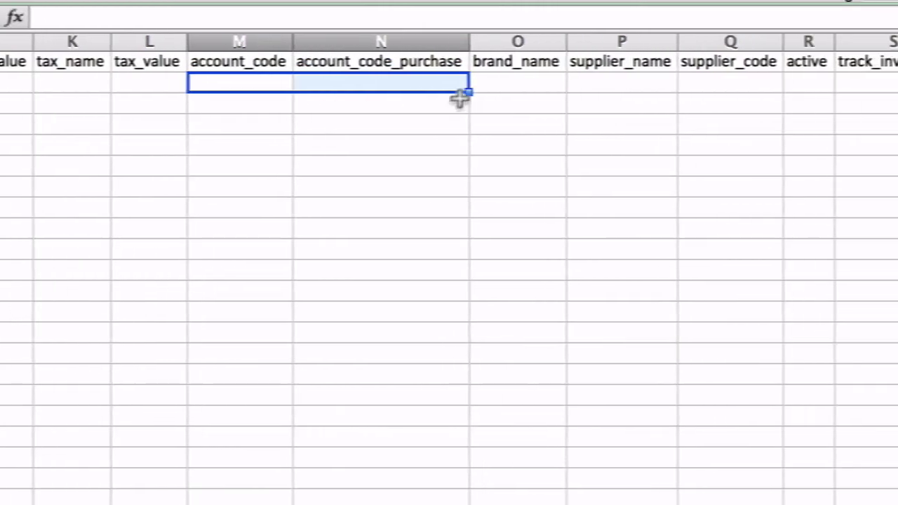
Set brand_name and supplier_name to 'Ebbets Field'.
{"action": "left_click", "coordinate": [437, 83]}
{"action": "type", "text": "Ebbets"}
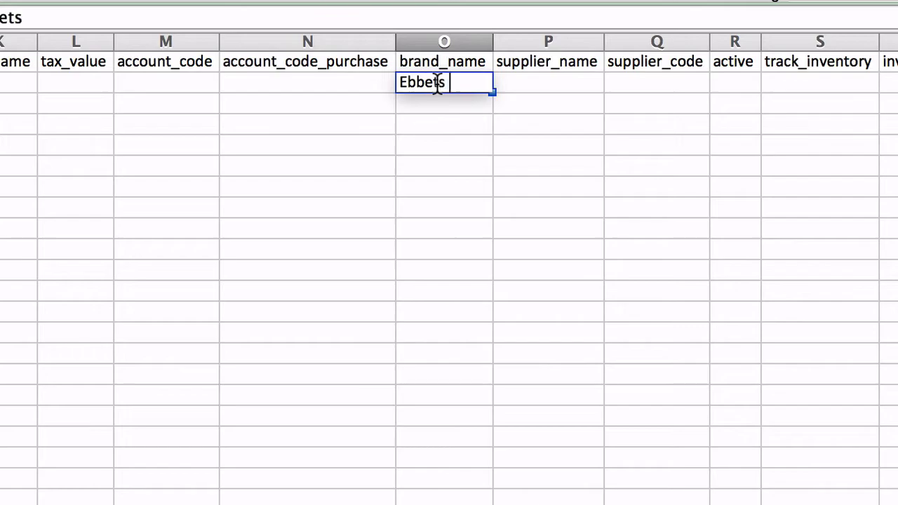
{"action": "type", "text": " Field"}
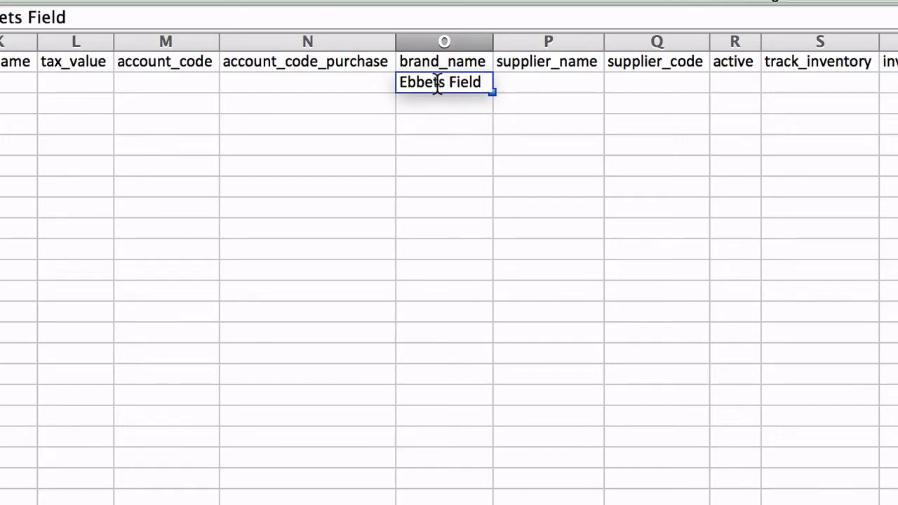
{"action": "key", "text": "Tab"}
{"action": "type", "text": "Ebbets"}
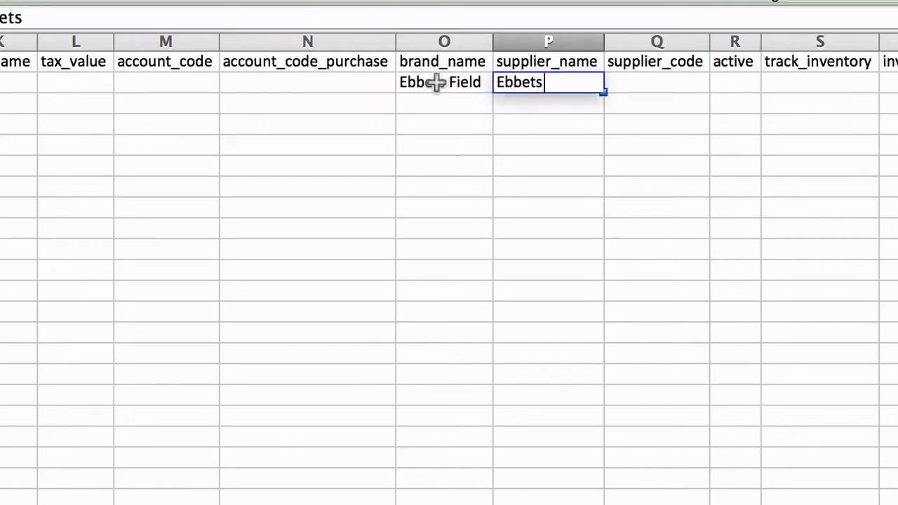
{"action": "type", "text": " Field"}
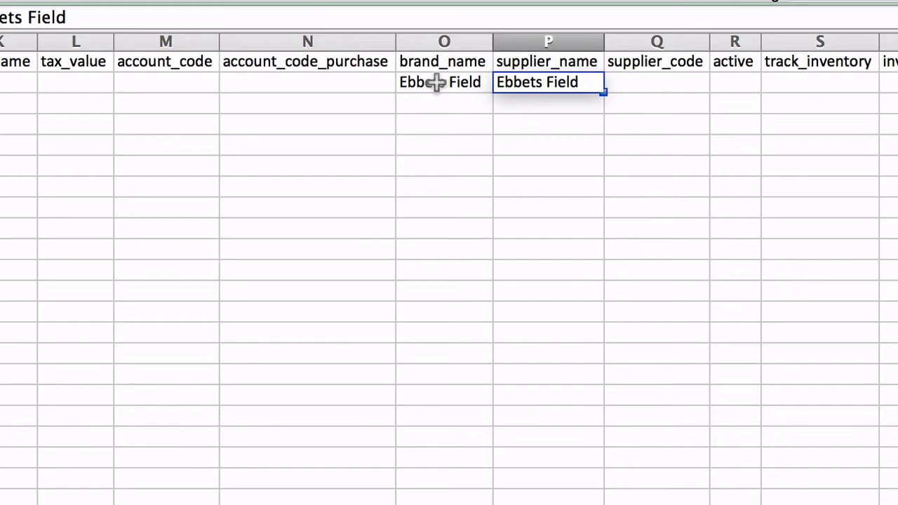
{"action": "scroll", "coordinate": [436, 82], "scroll_direction": "right", "scroll_amount": 3}
{"action": "key", "text": "Tab"}
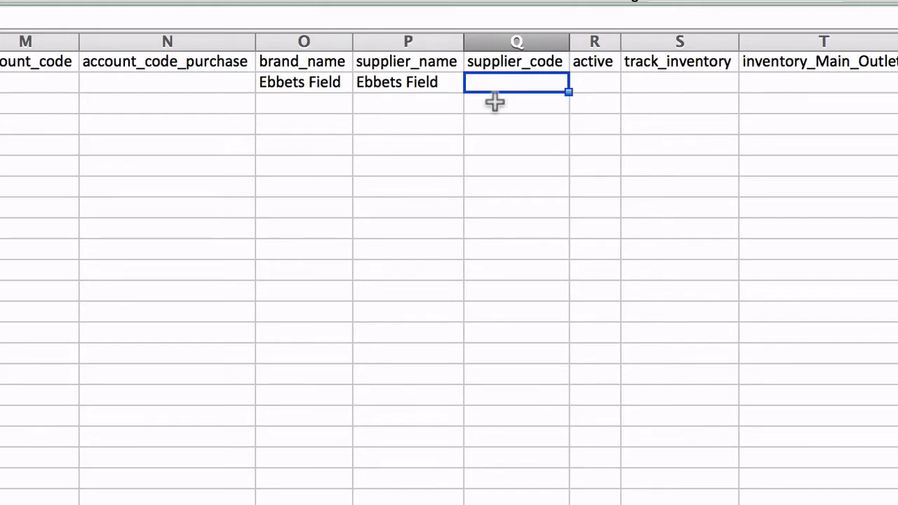
Set the active cell R2 to 1.
{"action": "scroll", "coordinate": [571, 82], "scroll_direction": "right", "scroll_amount": 3}
{"action": "left_click", "coordinate": [533, 85]}
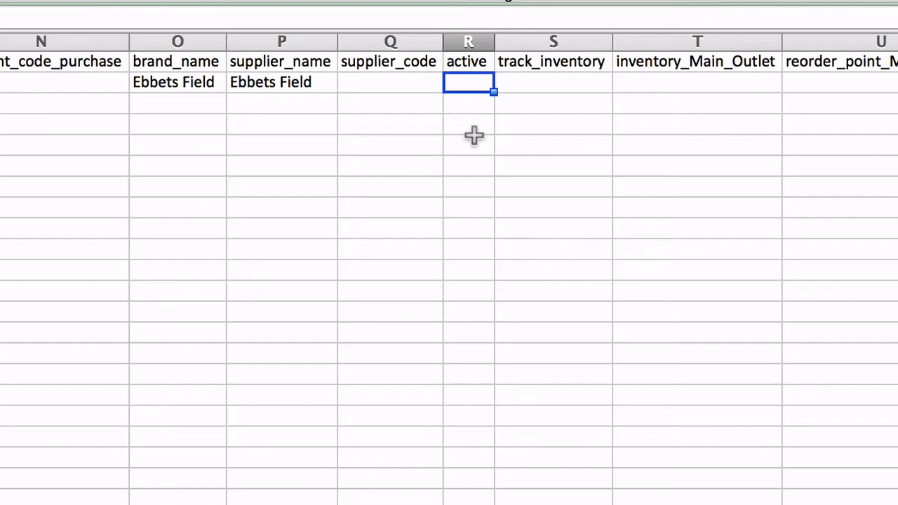
{"action": "type", "text": "1"}
{"action": "key", "text": "Return"}
{"action": "key", "text": "BackSpace"}
{"action": "type", "text": "0"}
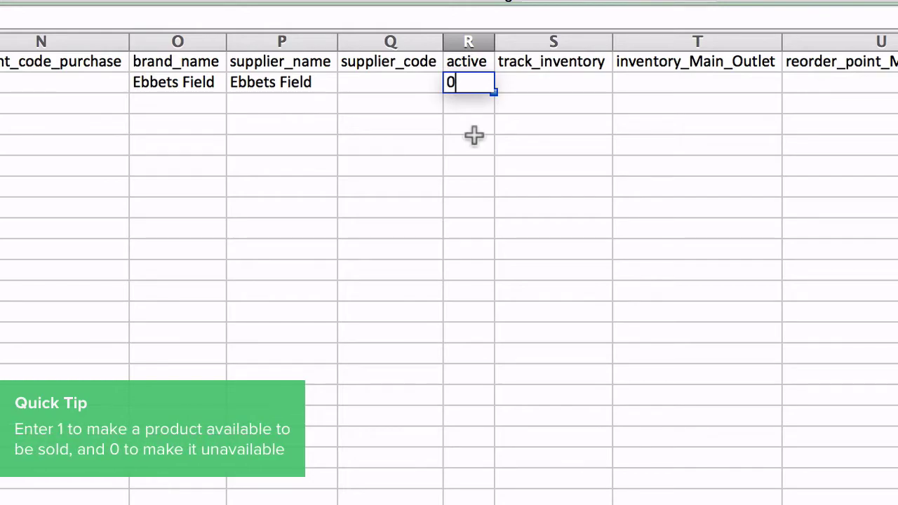
{"action": "key", "text": "BackSpace"}
{"action": "type", "text": "1"}
{"action": "key", "text": "Return"}
{"action": "key", "text": "Up"}
{"action": "key", "text": "Right"}
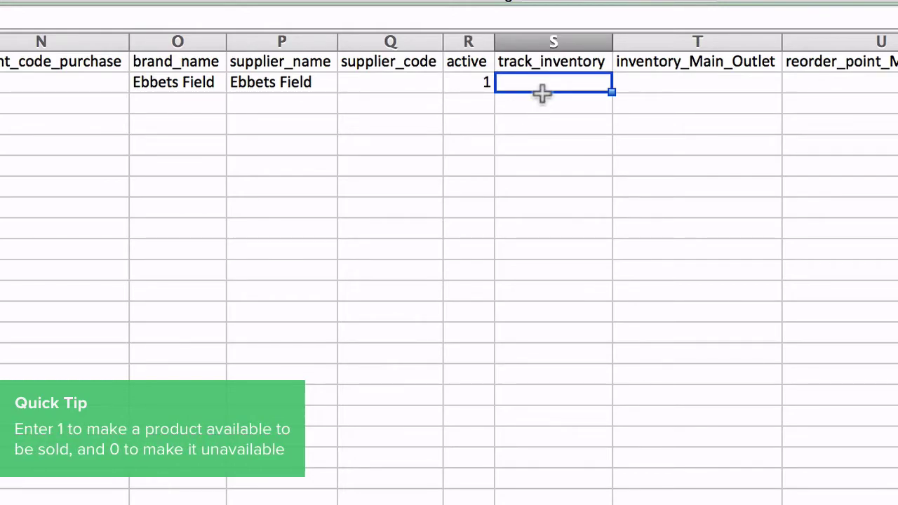
Set track_inventory in S2 to 1.
{"action": "type", "text": "0"}
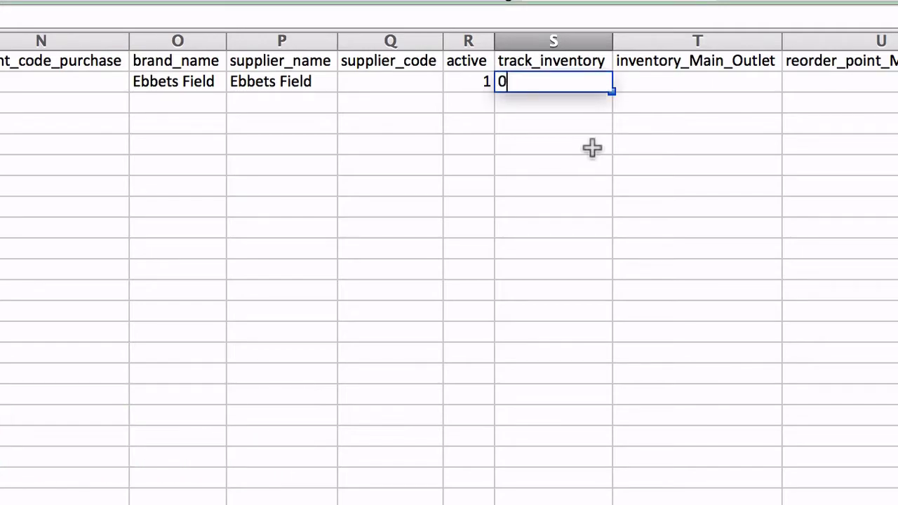
{"action": "key", "text": "BackSpace"}
{"action": "type", "text": "1"}
{"action": "key", "text": "Return"}
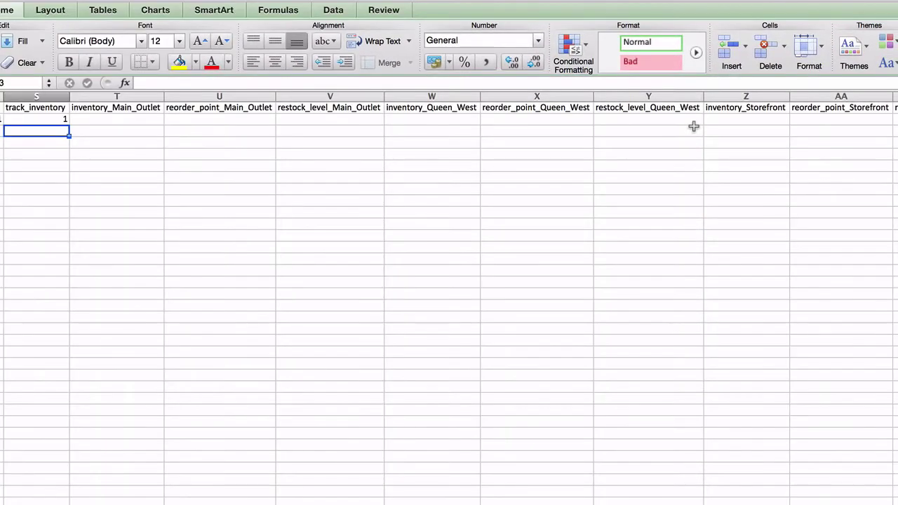
Set Main_Outlet reorder point to 10 and restock level to 30.
{"action": "scroll", "coordinate": [693, 119], "scroll_direction": "right", "scroll_amount": 10}
{"action": "left_click", "coordinate": [91, 96]}
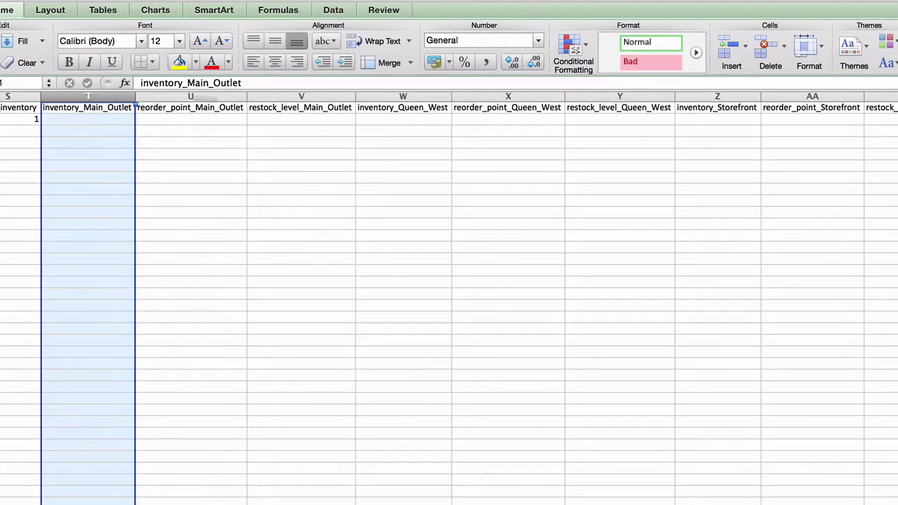
{"action": "left_click", "coordinate": [383, 96], "text": "ctrl"}
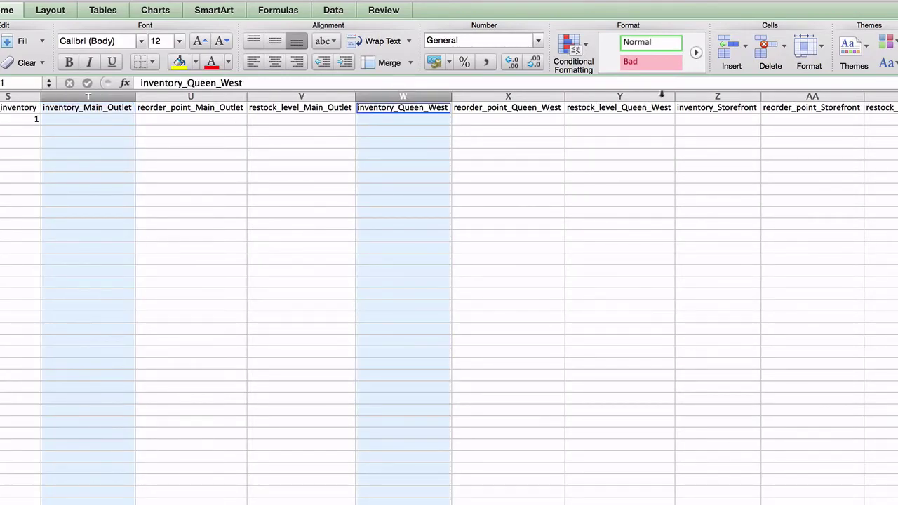
{"action": "left_click", "coordinate": [693, 95], "text": "ctrl"}
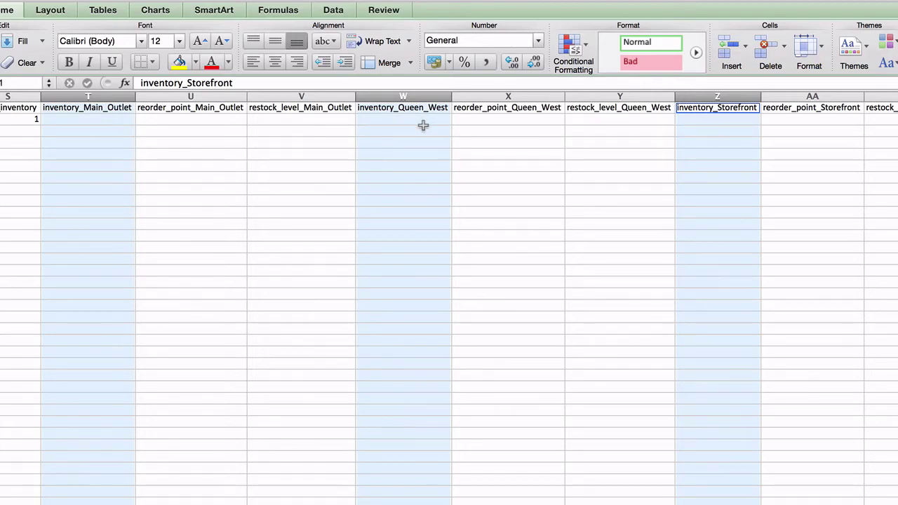
{"action": "left_click", "coordinate": [92, 118]}
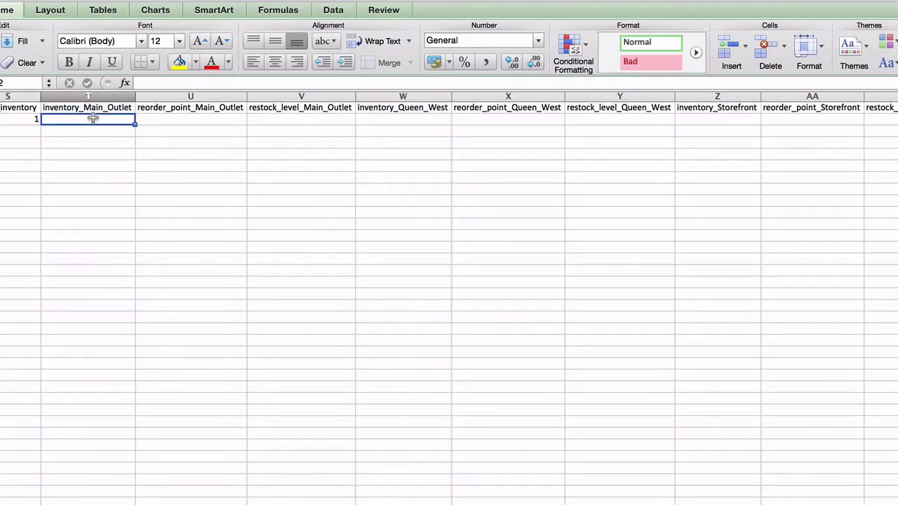
{"action": "left_click", "coordinate": [197, 120]}
{"action": "type", "text": "1"}
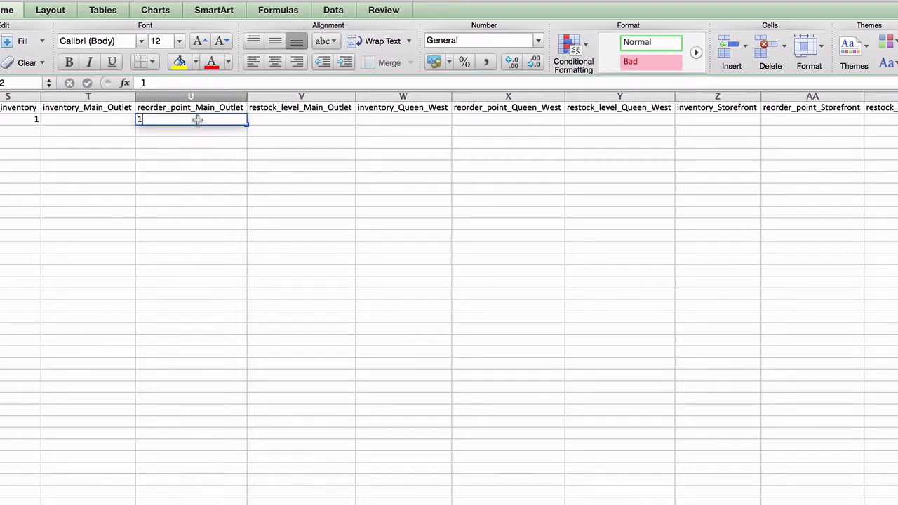
{"action": "type", "text": "0"}
{"action": "key", "text": "Tab"}
{"action": "type", "text": "30"}
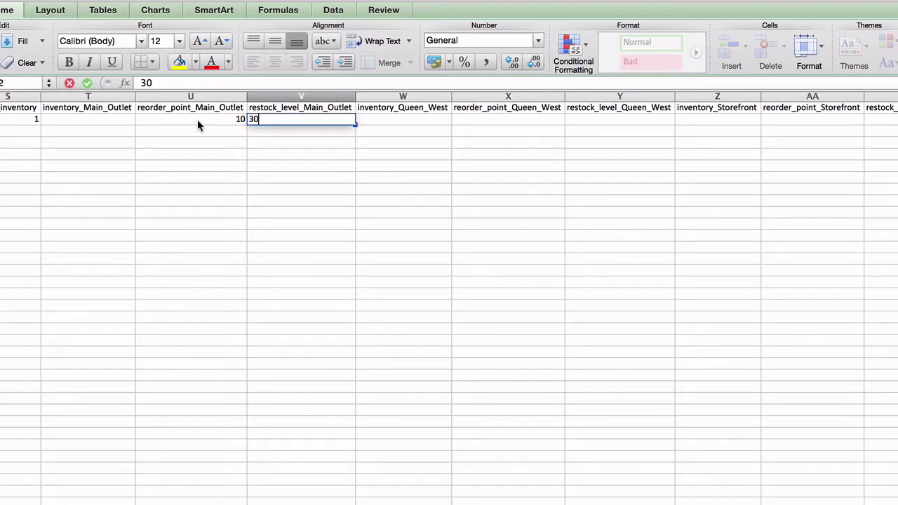
Set Queen_West and Storefront reorder points to 10 and restock levels to 30.
{"action": "left_click", "coordinate": [507, 120]}
{"action": "type", "text": "10"}
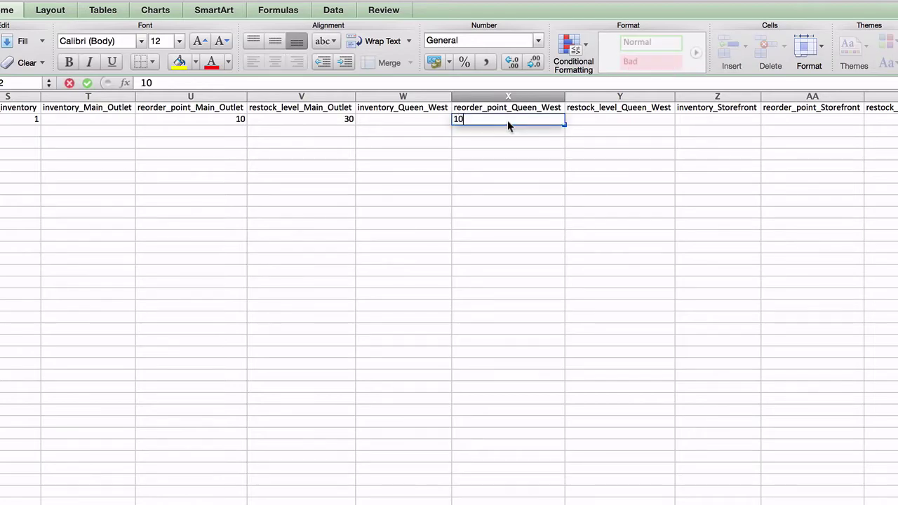
{"action": "key", "text": "Tab"}
{"action": "type", "text": "30"}
{"action": "key", "text": "Tab"}
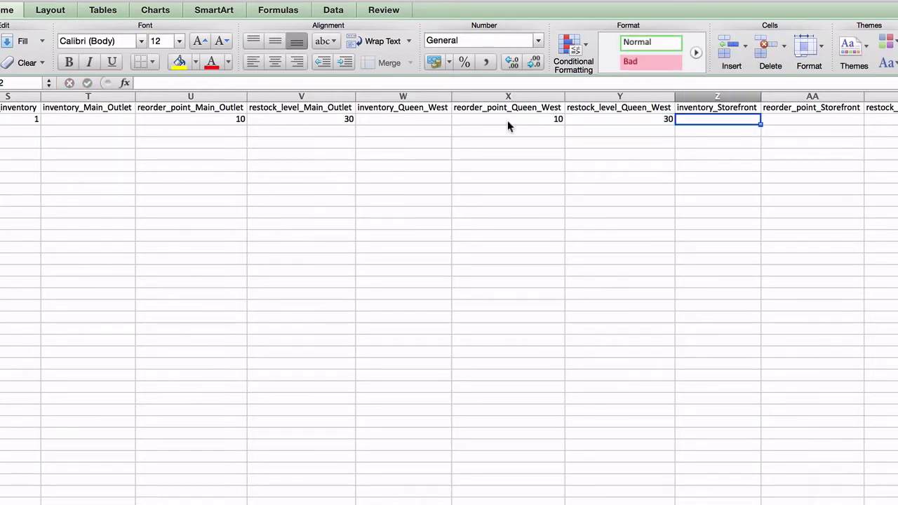
{"action": "key", "text": "Tab"}
{"action": "type", "text": "10"}
{"action": "key", "text": "Tab"}
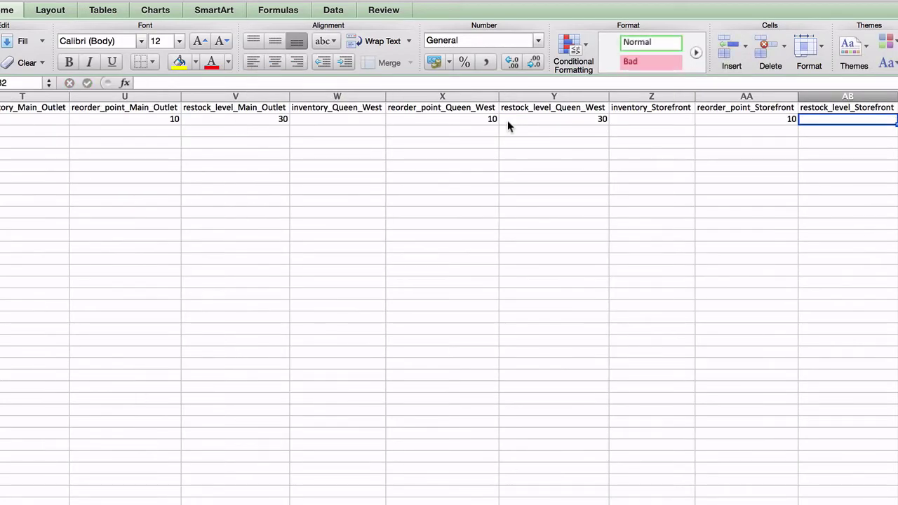
{"action": "type", "text": "30"}
{"action": "left_click", "coordinate": [507, 120]}
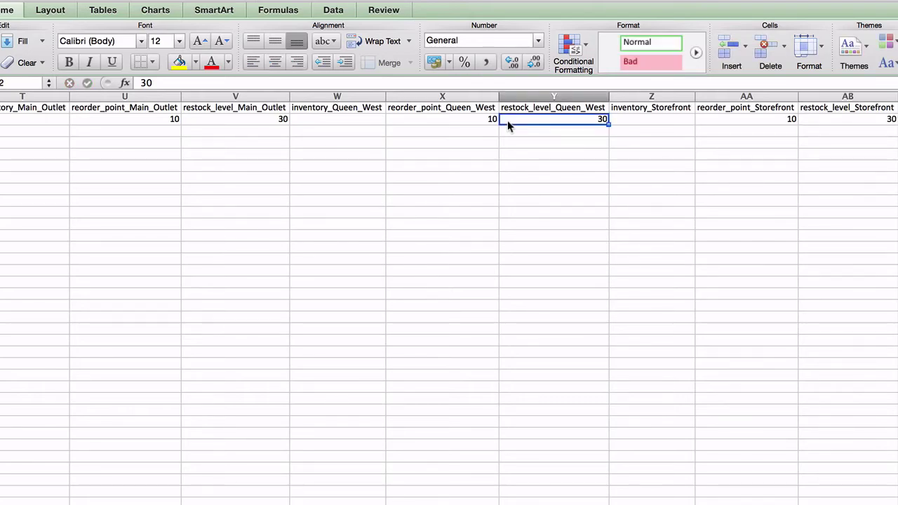
Verify the sku, handle, tags and retail price formula values in row 2.
{"action": "scroll", "coordinate": [507, 120], "scroll_direction": "left", "scroll_amount": 5}
{"action": "scroll", "coordinate": [507, 120], "scroll_direction": "left", "scroll_amount": 5}
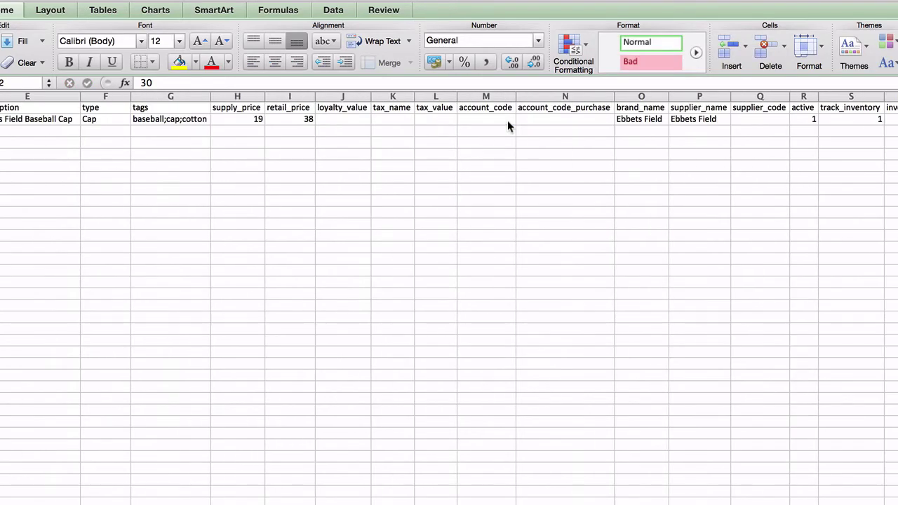
{"action": "scroll", "coordinate": [507, 119], "scroll_direction": "left", "scroll_amount": 5}
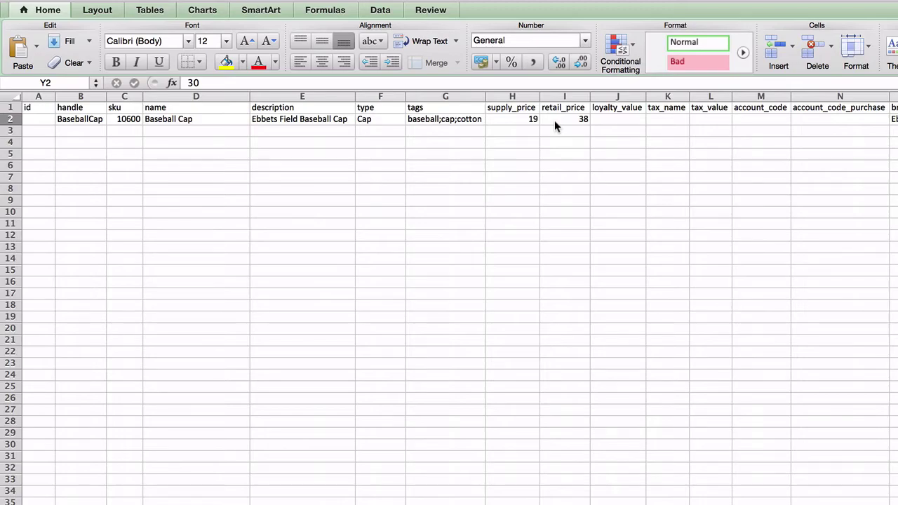
{"action": "left_click", "coordinate": [130, 92]}
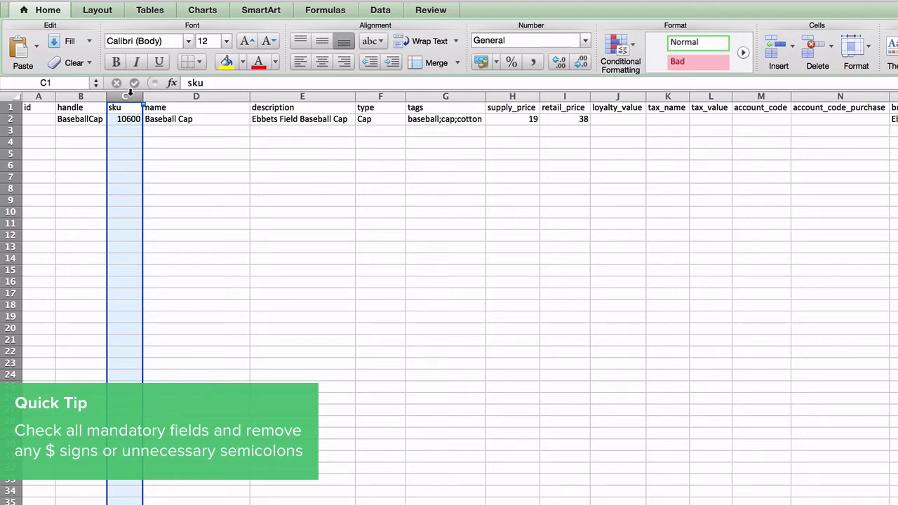
{"action": "left_click", "coordinate": [91, 92]}
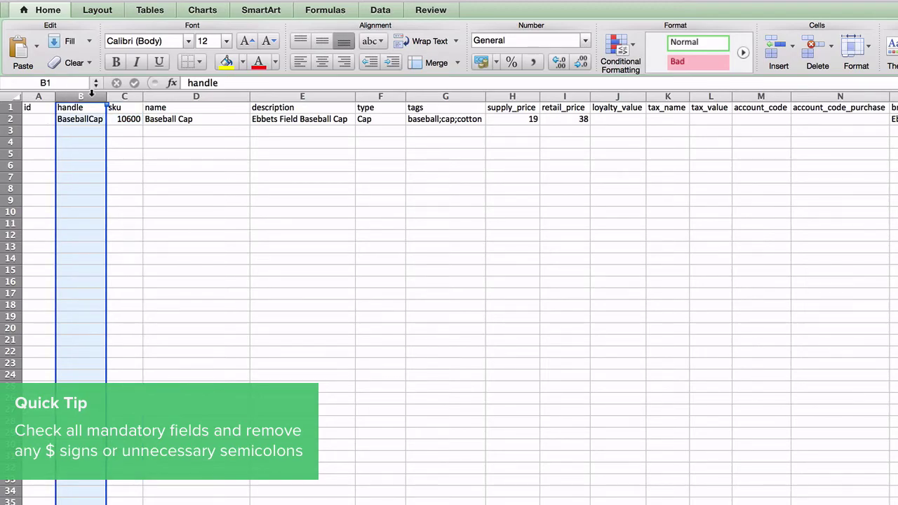
{"action": "left_click", "coordinate": [414, 120]}
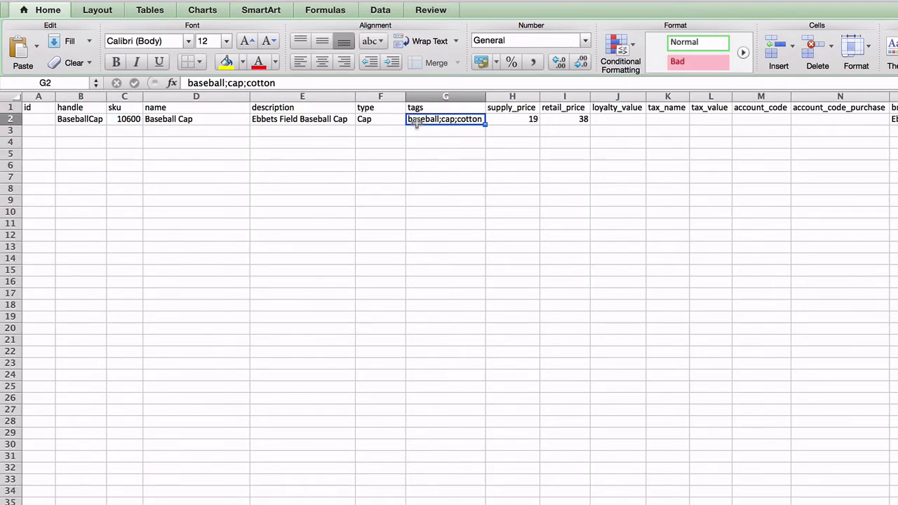
{"action": "left_click", "coordinate": [568, 96]}
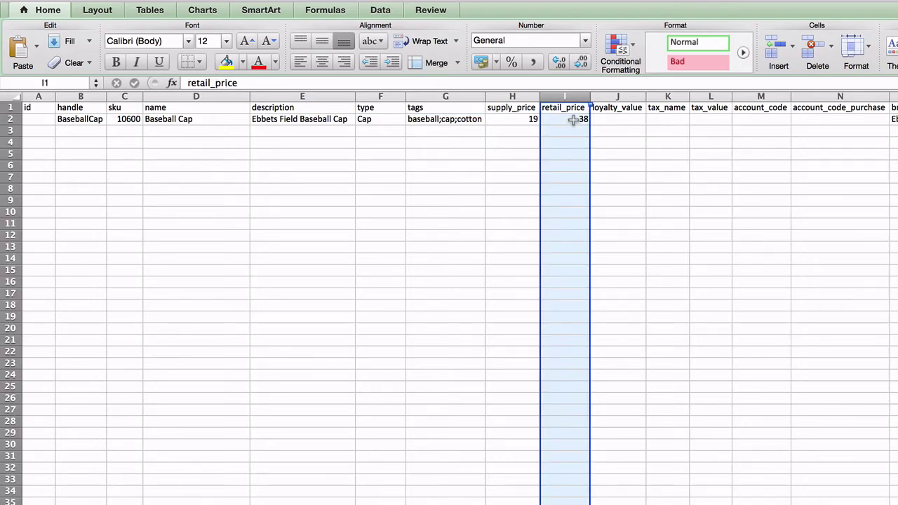
{"action": "left_click", "coordinate": [569, 120]}
{"action": "left_click", "coordinate": [512, 142]}
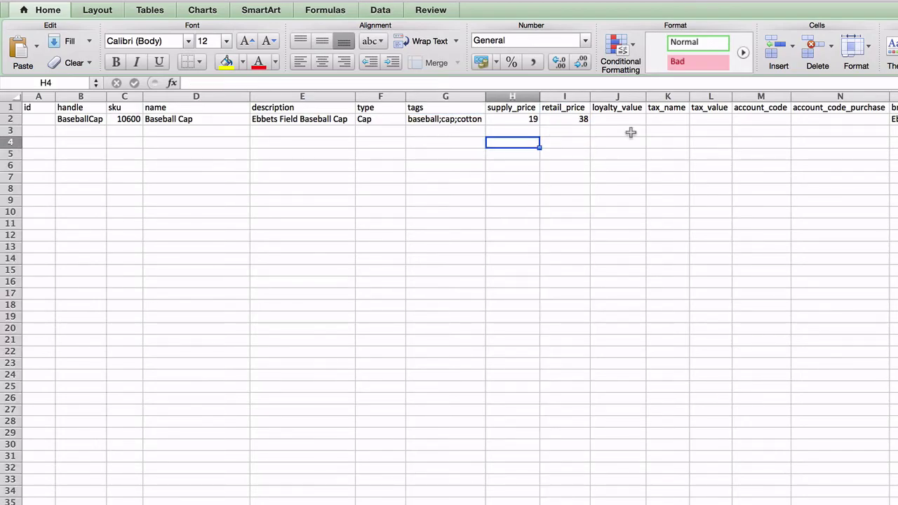
Verify the active and track_inventory values are both 1.
{"action": "scroll", "coordinate": [631, 133], "scroll_direction": "right", "scroll_amount": 5}
{"action": "scroll", "coordinate": [631, 132], "scroll_direction": "right", "scroll_amount": 3}
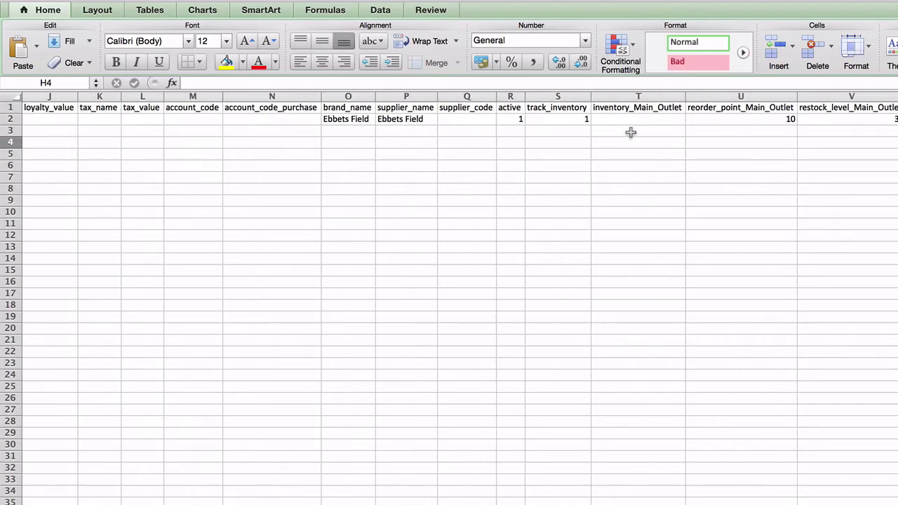
{"action": "left_click", "coordinate": [547, 97]}
{"action": "left_click", "coordinate": [517, 97]}
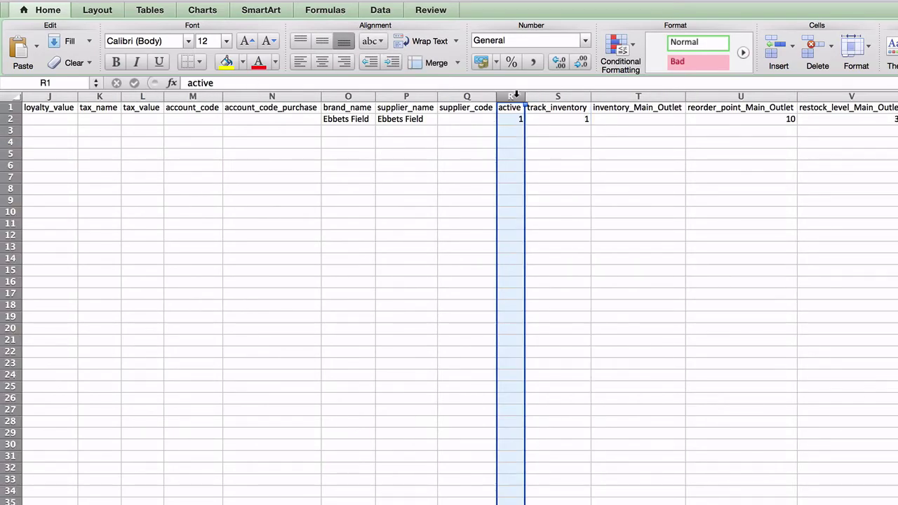
{"action": "left_click", "coordinate": [543, 118]}
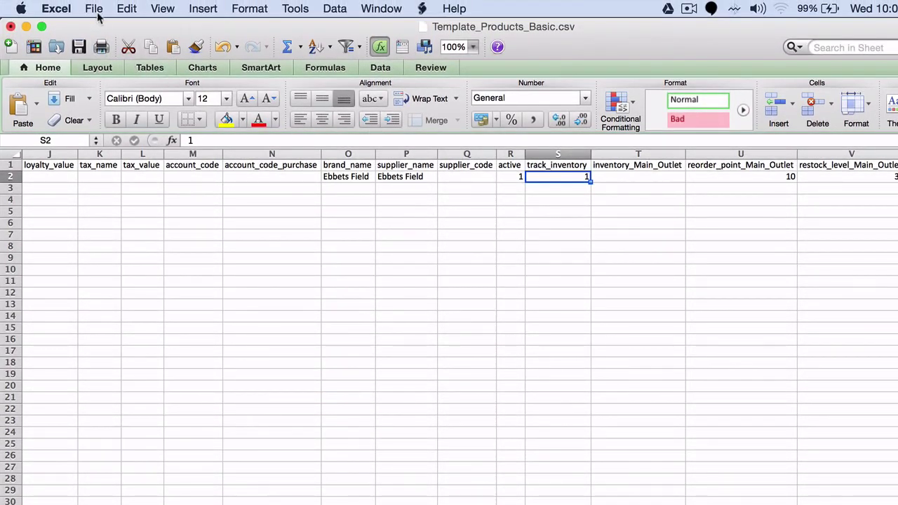
Save as Template_Products_Basic in Comma Separated Values (.csv) format in Downloads.
{"action": "left_click", "coordinate": [95, 10]}
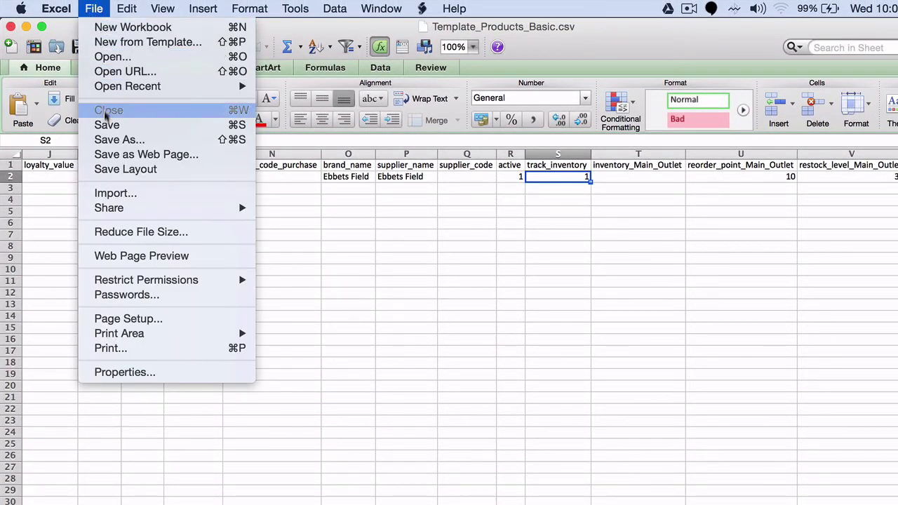
{"action": "left_click", "coordinate": [101, 139]}
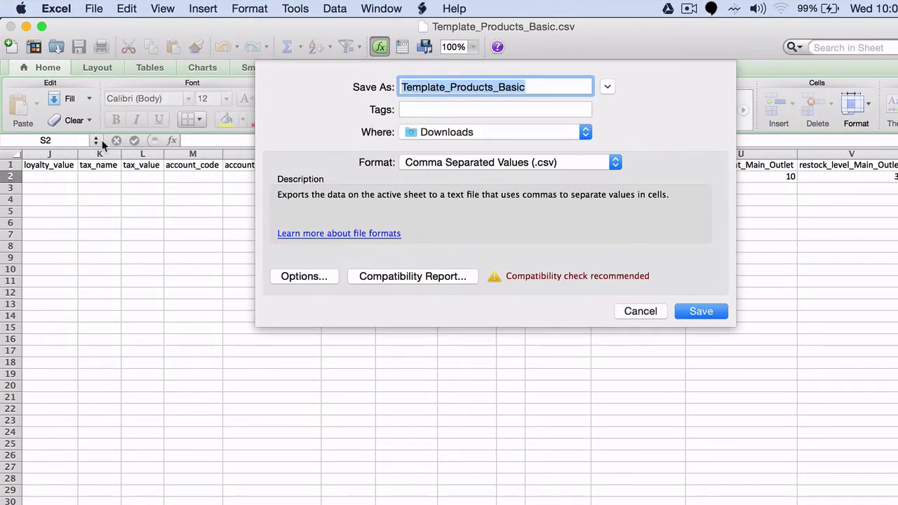
{"action": "left_click", "coordinate": [690, 313]}
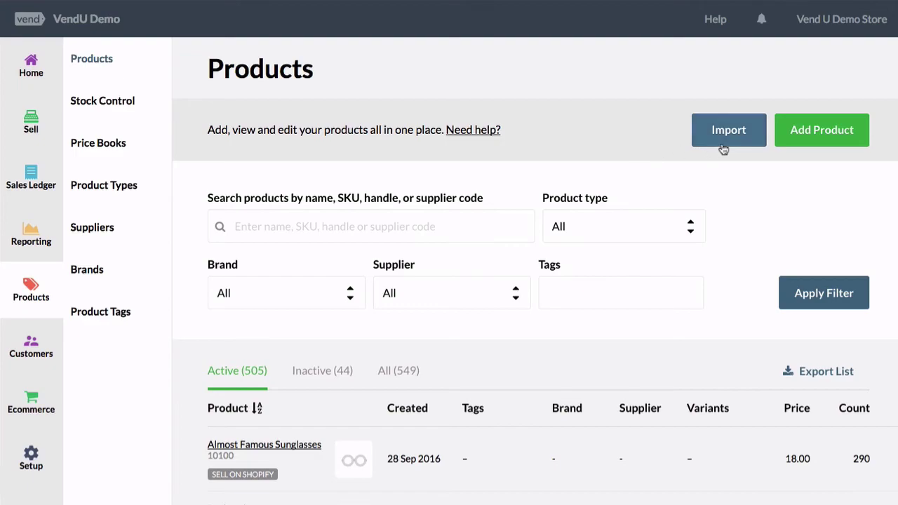
Import the saved Template_Products_Basic CSV into Vend's products.
{"action": "left_click", "coordinate": [724, 147]}
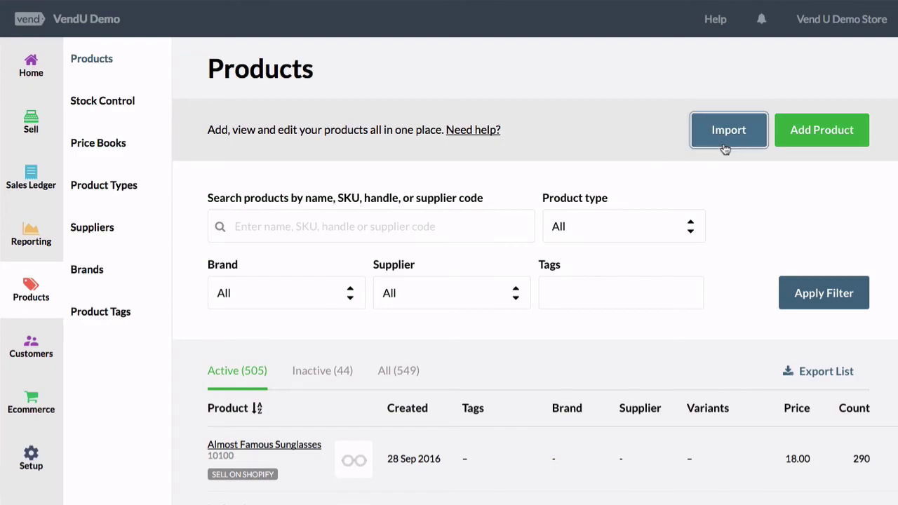
{"action": "left_click", "coordinate": [561, 326]}
{"action": "left_click", "coordinate": [615, 361]}
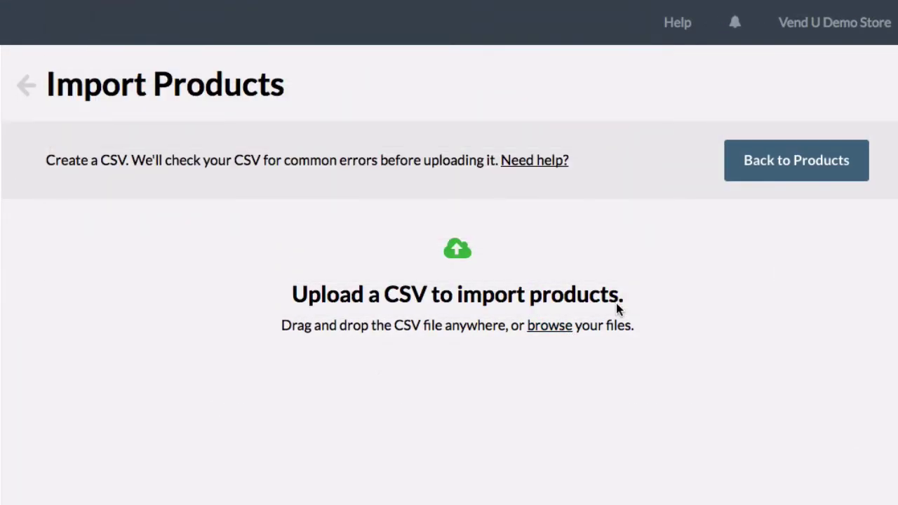
{"action": "left_click", "coordinate": [596, 354]}
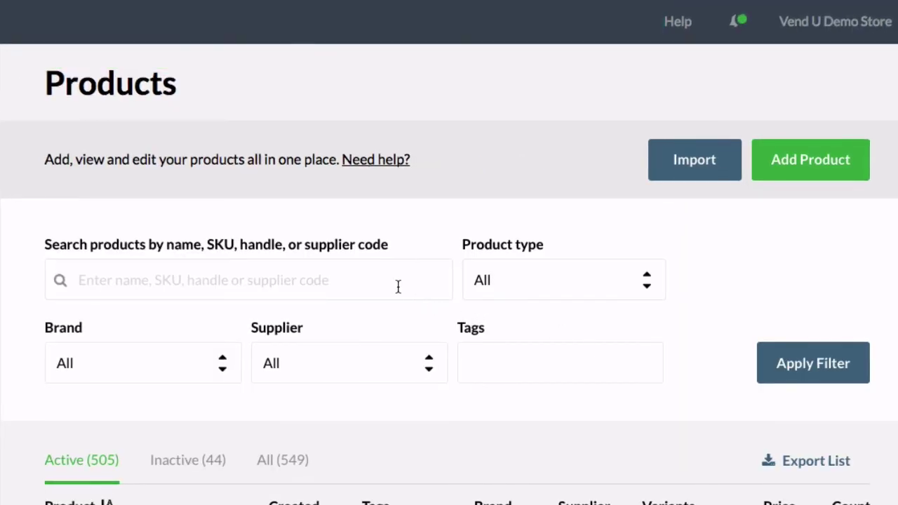
Search the product list for 'ebbets'.
{"action": "left_click", "coordinate": [398, 286]}
{"action": "scroll", "coordinate": [397, 257], "scroll_direction": "down", "scroll_amount": 2}
{"action": "type", "text": "ebbets"}
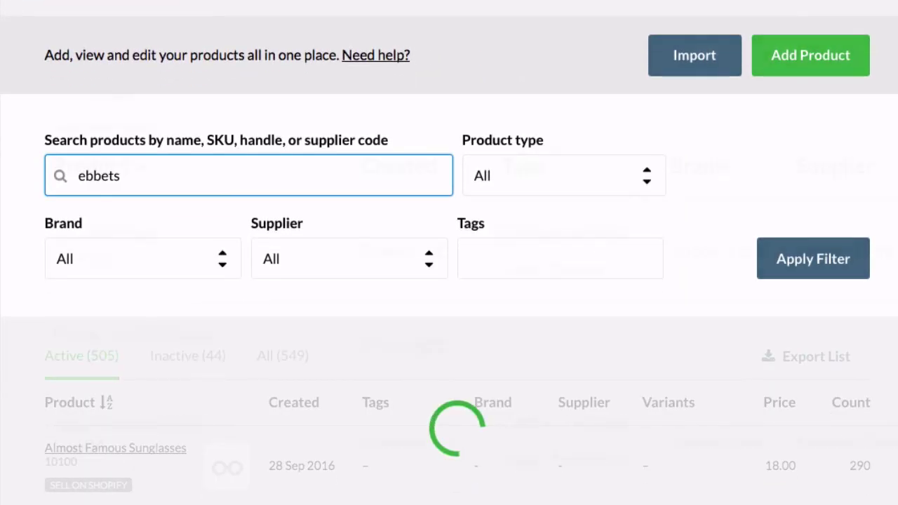